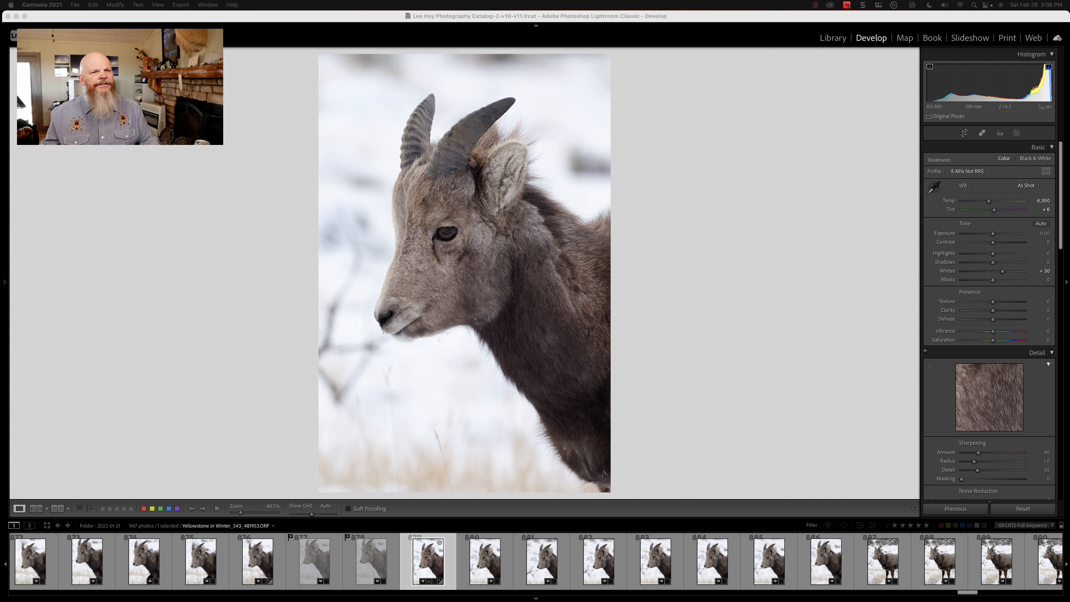
# Set the photo's Whites to +23 and hide the filmstrip to enlarge the image area
pyautogui.moveTo(1024, 271); pyautogui.dragTo(1000, 272)
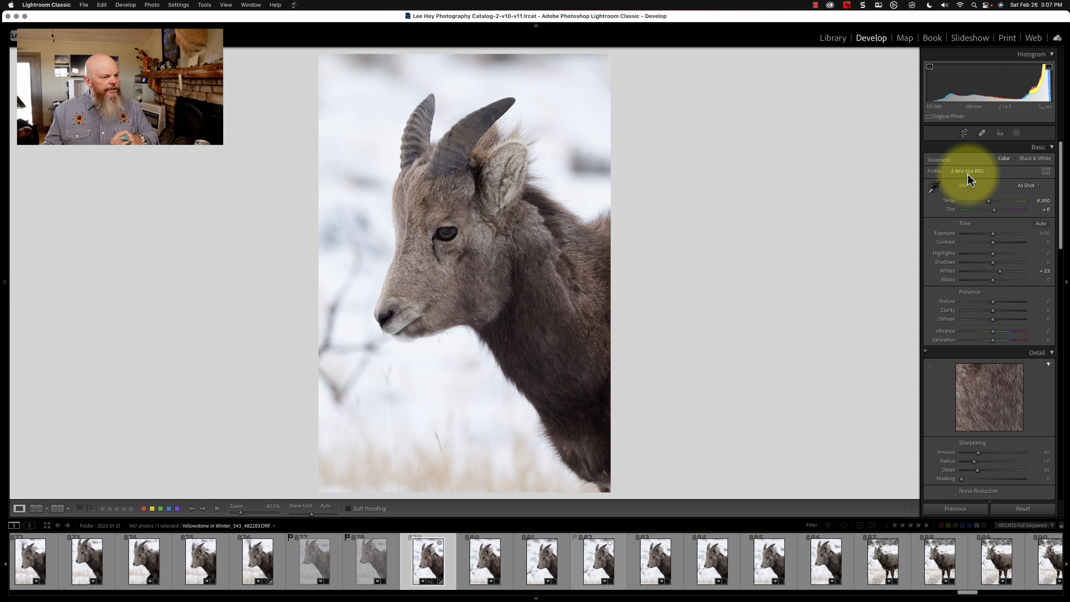
pyautogui.click(539, 598)
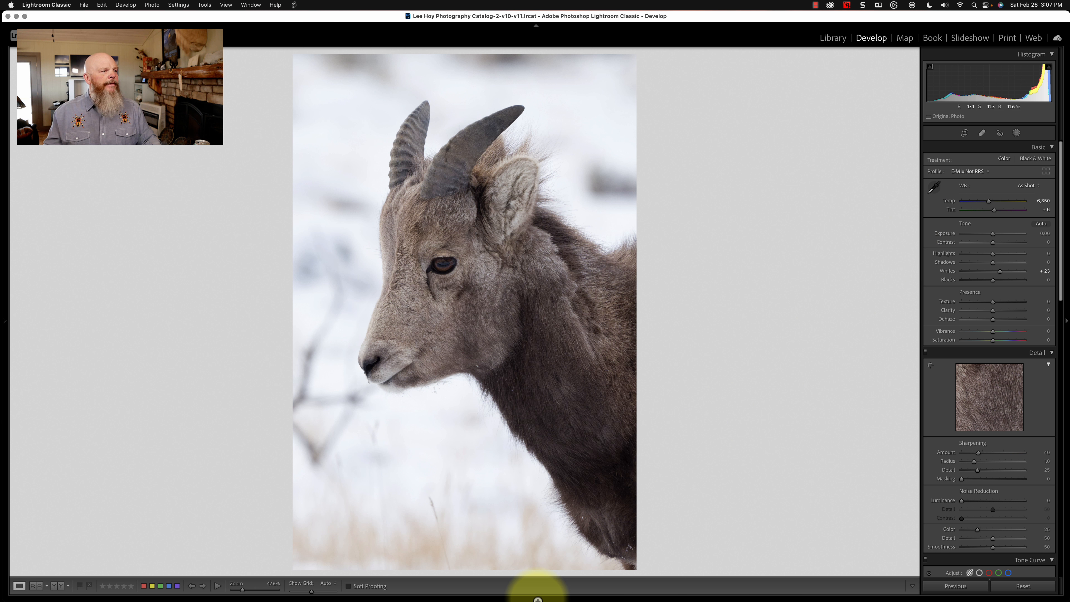
# Examine the animal's face, chin and neck fur at 100% magnification
pyautogui.click(464, 288)
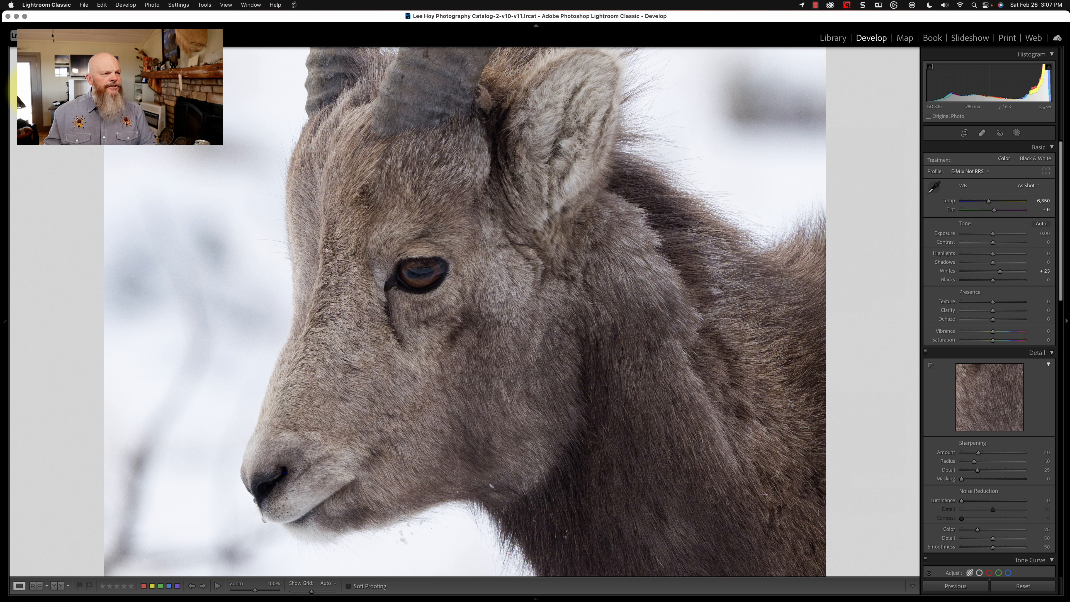
pyautogui.scroll(-1, 465, 312)
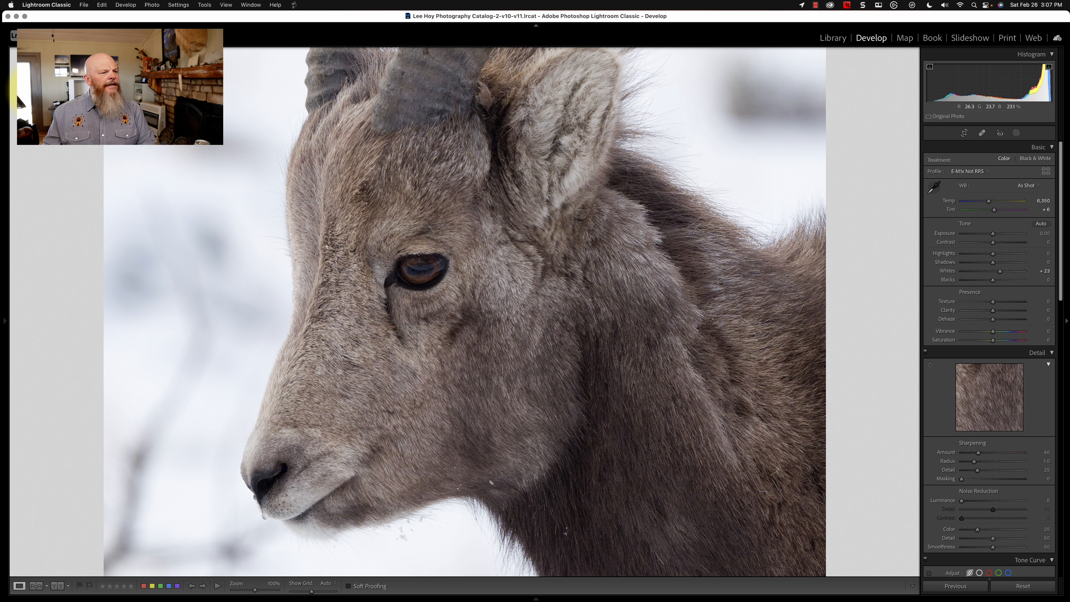
pyautogui.click(605, 378)
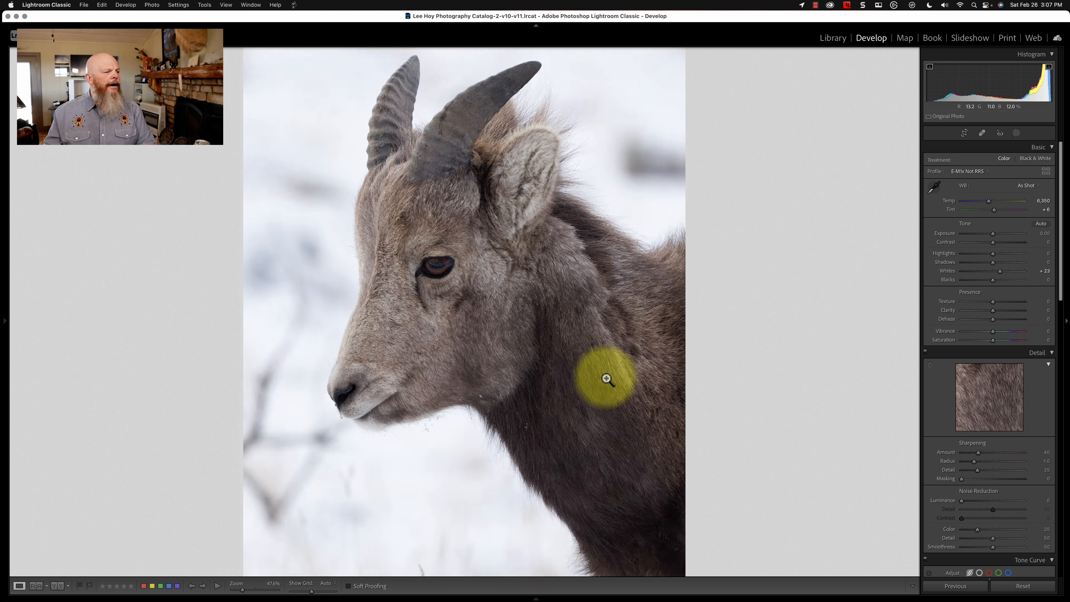
pyautogui.click(392, 373)
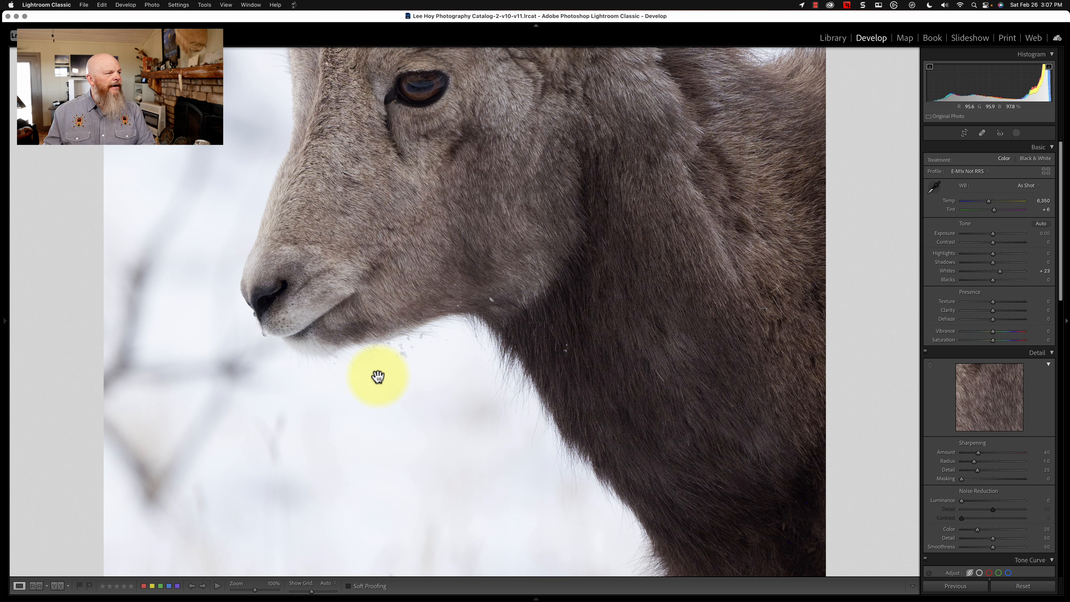
pyautogui.click(536, 264)
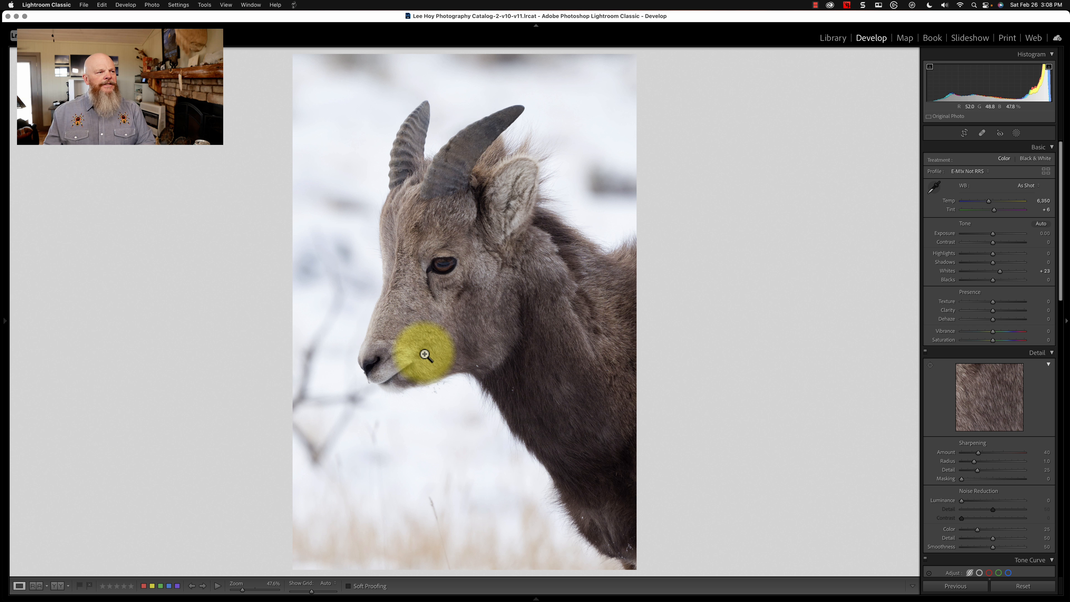
# Try Clarity at +23 on the magnified face, comparing the fur before lowering it to +2
pyautogui.moveTo(425, 294); pyautogui.dragTo(482, 326)
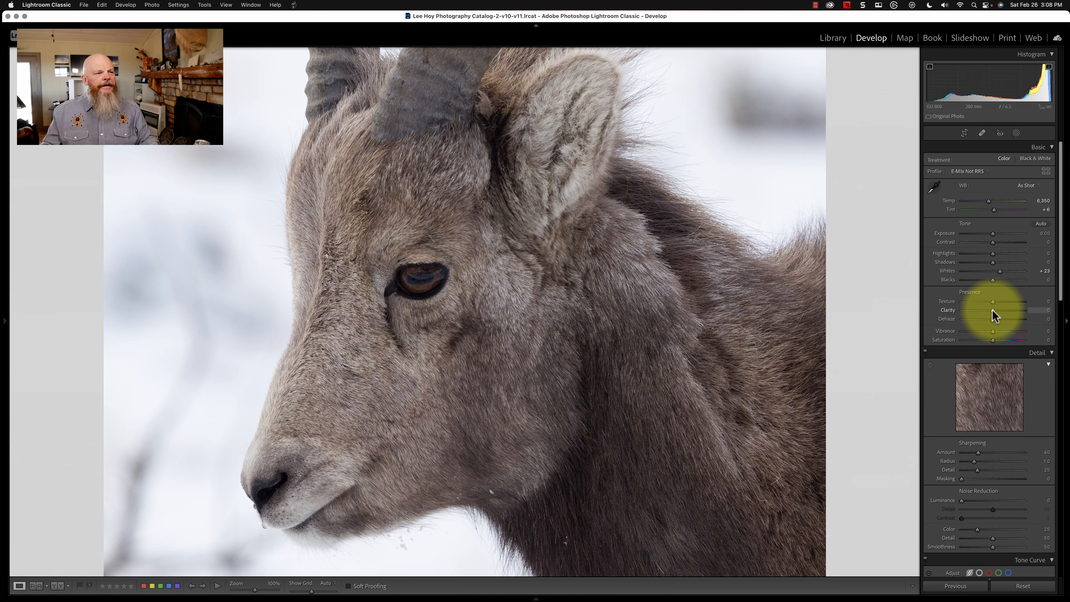
pyautogui.moveTo(993, 311)
pyautogui.mouseDown()
pyautogui.moveTo(1027, 312)
pyautogui.moveTo(956, 311)
pyautogui.moveTo(998, 311)
pyautogui.mouseUp()
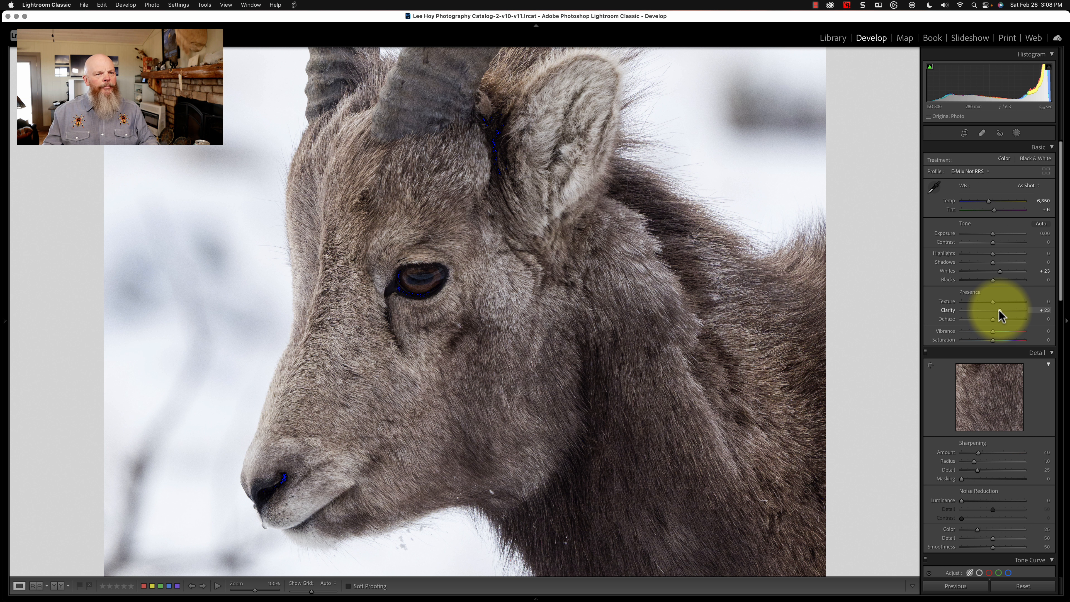
pyautogui.moveTo(999, 311); pyautogui.dragTo(990, 315)
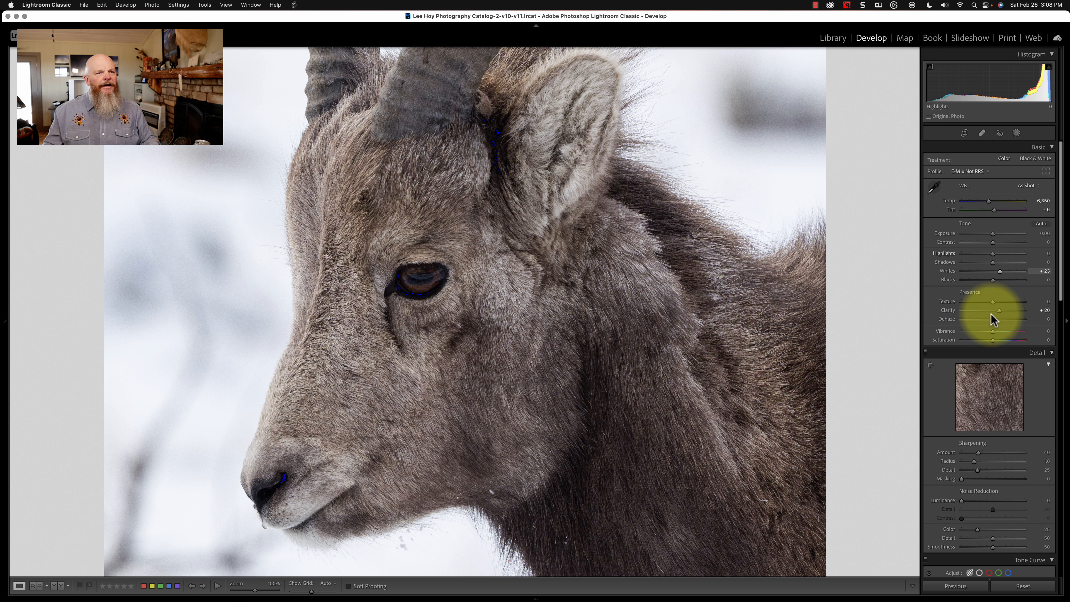
pyautogui.moveTo(999, 311); pyautogui.dragTo(993, 311)
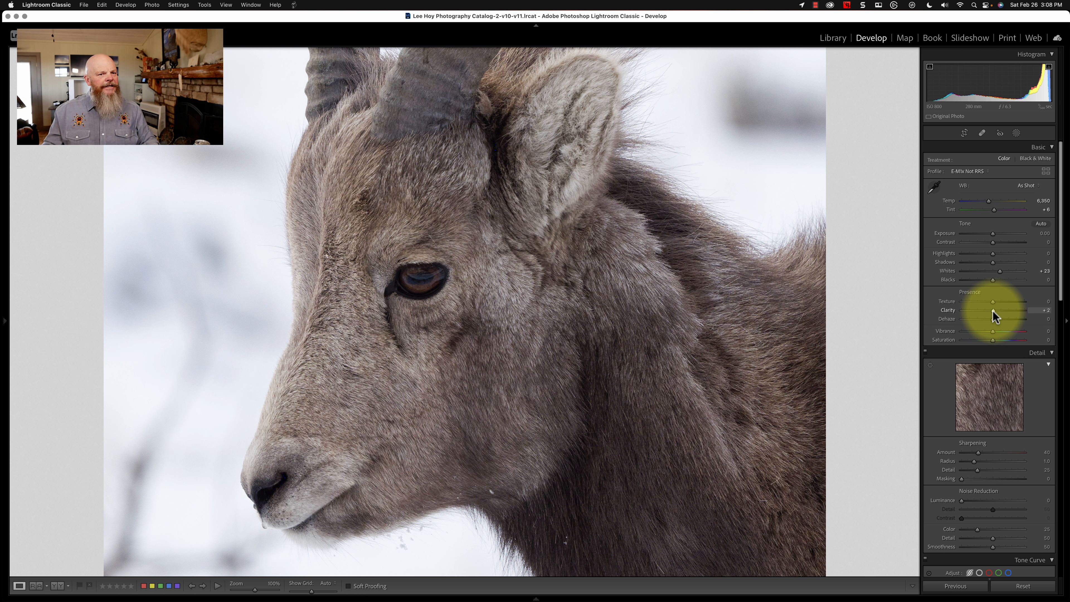
# Try an extreme Clarity of +68, lower it to −3, and return to the full view
pyautogui.moveTo(995, 310); pyautogui.dragTo(1014, 310)
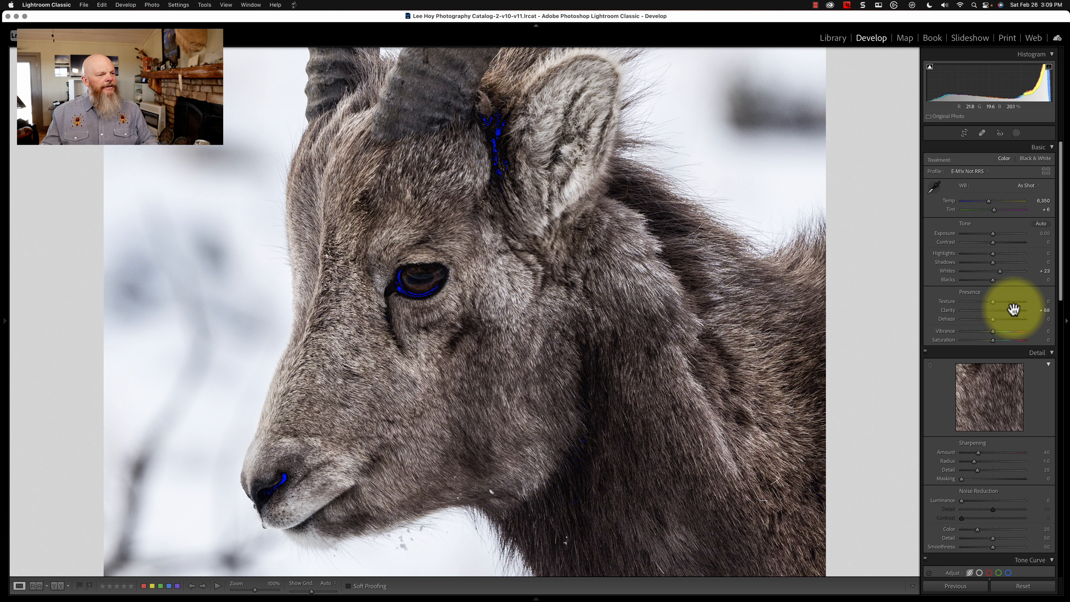
pyautogui.moveTo(1013, 310); pyautogui.dragTo(991, 310)
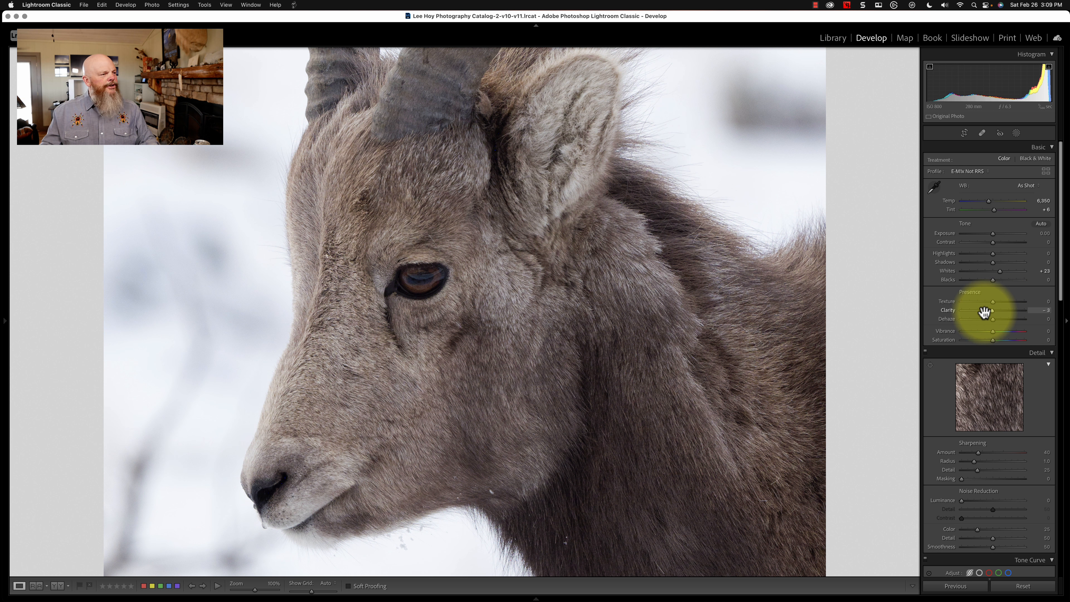
pyautogui.click(325, 351)
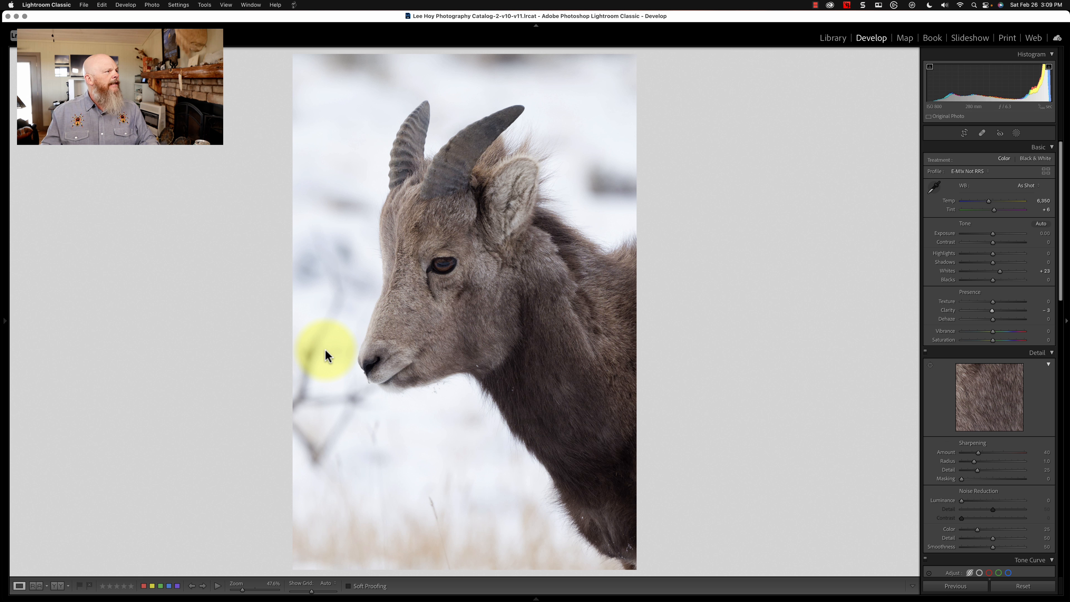
# Change the Navigator's zoom ratio to 200% and magnify the animal's face around the eye
pyautogui.press('F7')
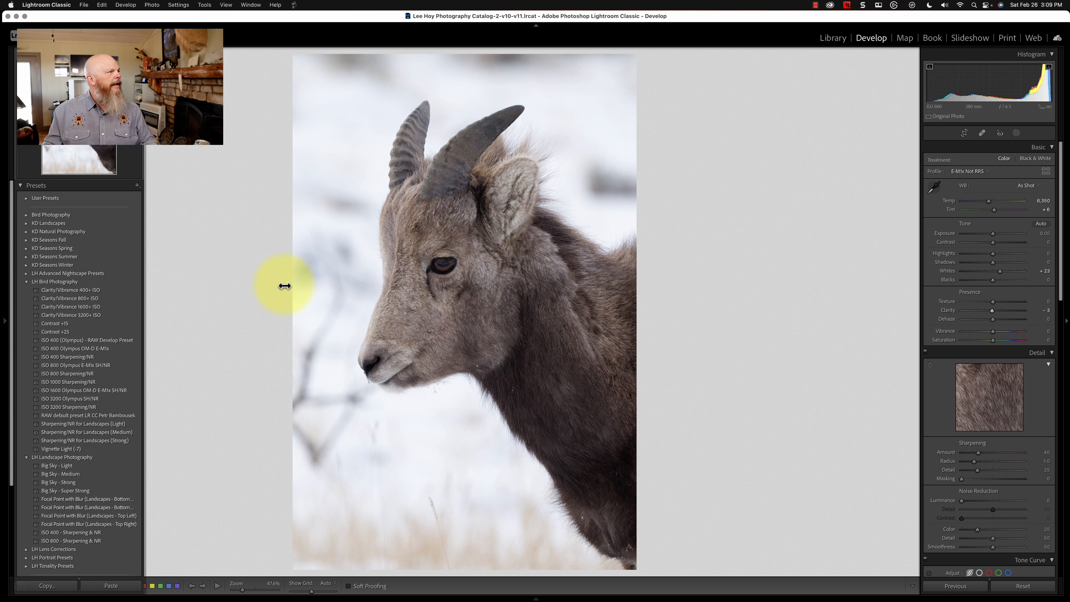
pyautogui.click(139, 54)
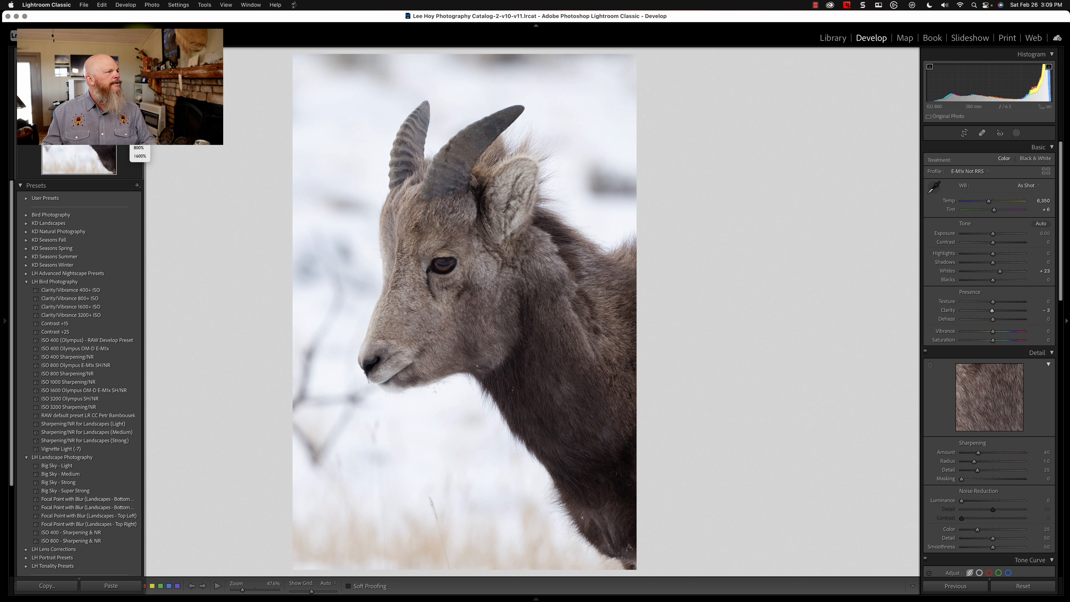
pyautogui.click(141, 126)
pyautogui.moveTo(640, 337); pyautogui.dragTo(540, 247)
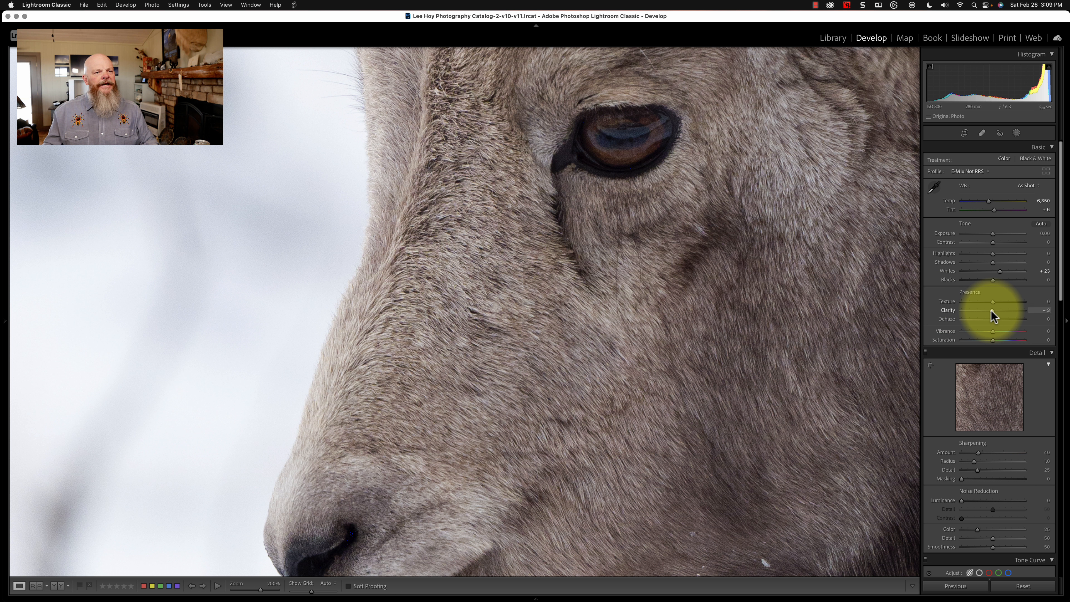
# Try Clarity at +58, compare the close-up with the full view, and bring it back to +3
pyautogui.moveTo(991, 310); pyautogui.dragTo(1013, 310)
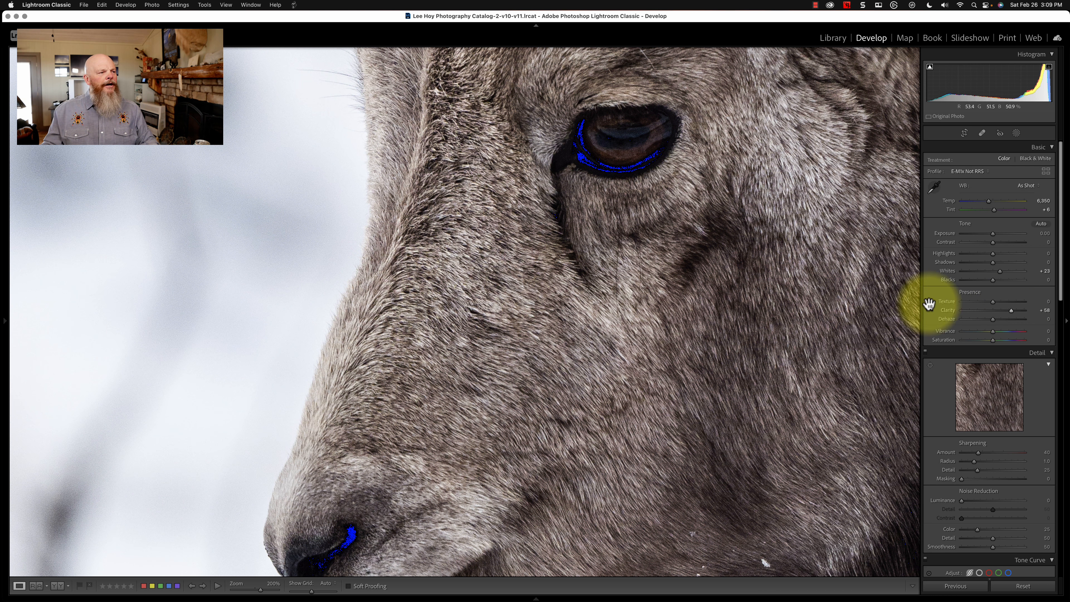
pyautogui.moveTo(838, 295); pyautogui.dragTo(593, 303)
pyautogui.click(655, 284)
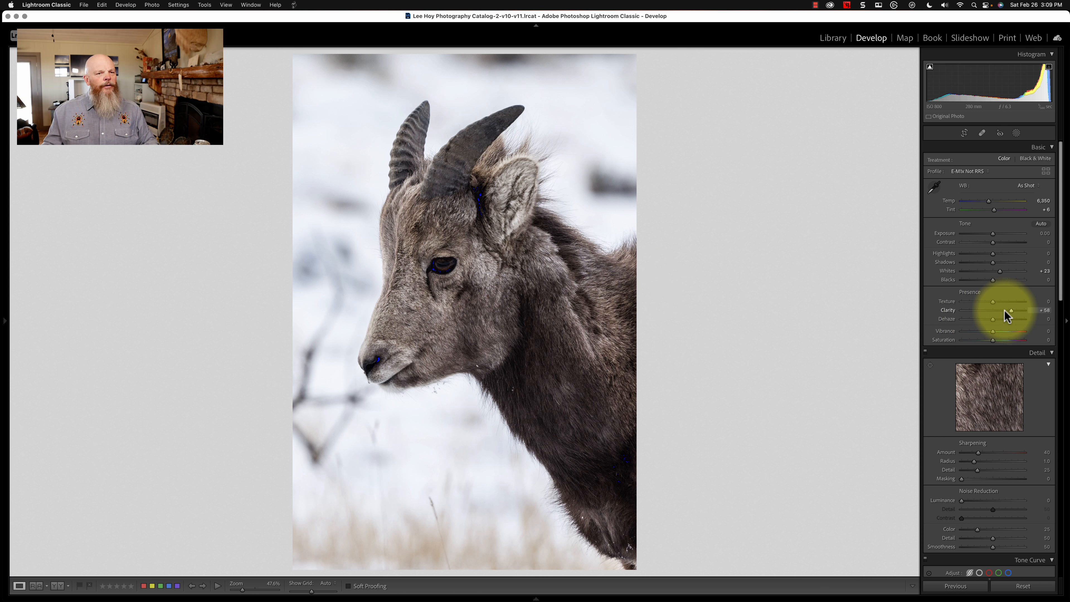
pyautogui.moveTo(1004, 311); pyautogui.dragTo(993, 310)
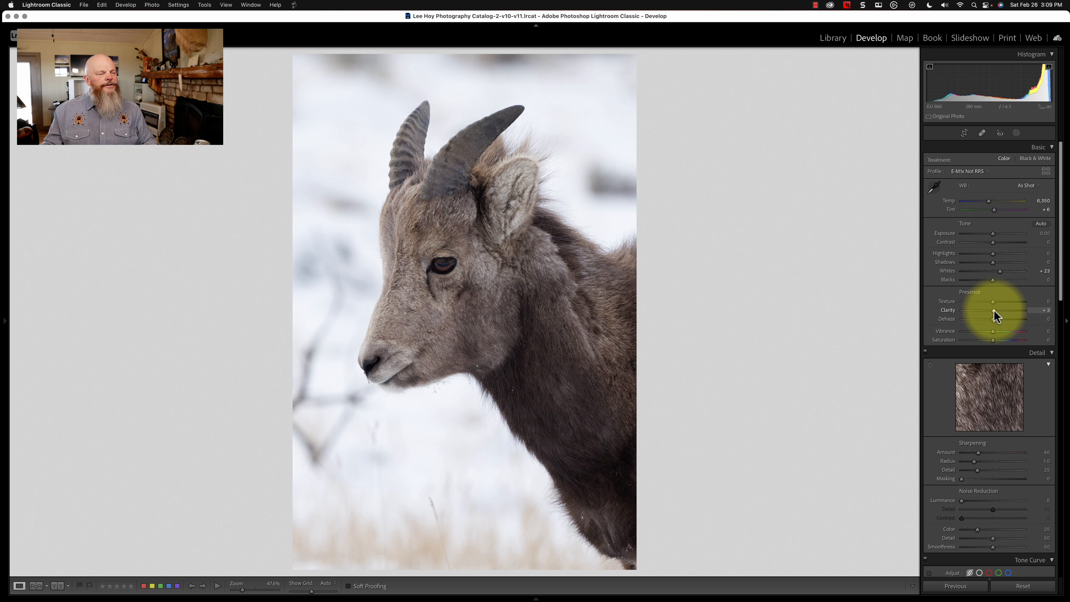
# Try a negative Clarity of −57 on the magnified face before raising it to −1
pyautogui.moveTo(536, 300); pyautogui.dragTo(970, 310)
pyautogui.moveTo(824, 341); pyautogui.dragTo(528, 279)
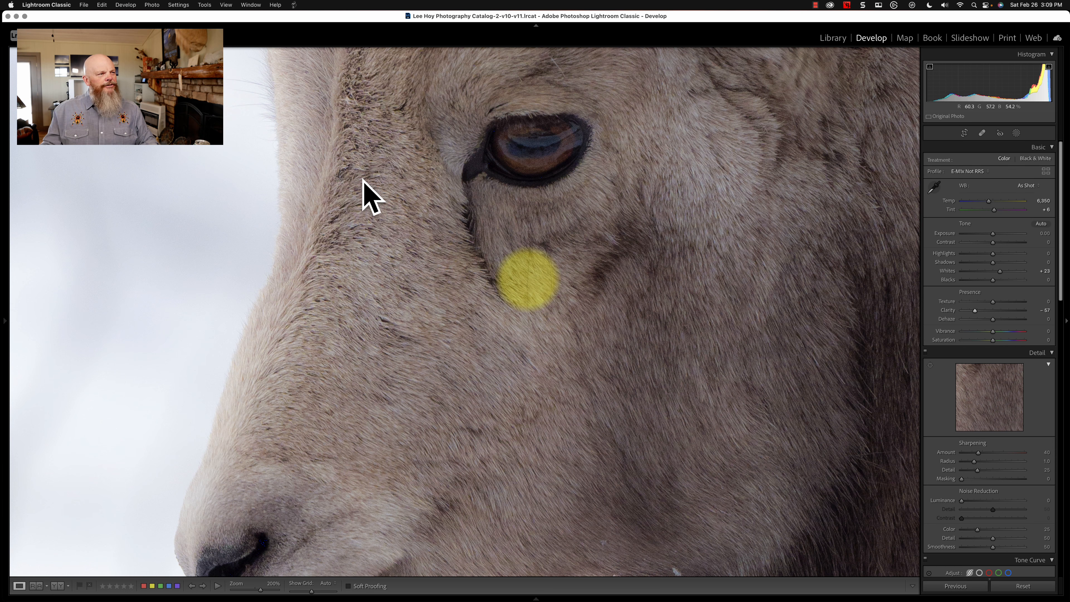
pyautogui.moveTo(975, 310)
pyautogui.mouseDown()
pyautogui.moveTo(1007, 310)
pyautogui.moveTo(979, 310)
pyautogui.moveTo(993, 310)
pyautogui.mouseUp()
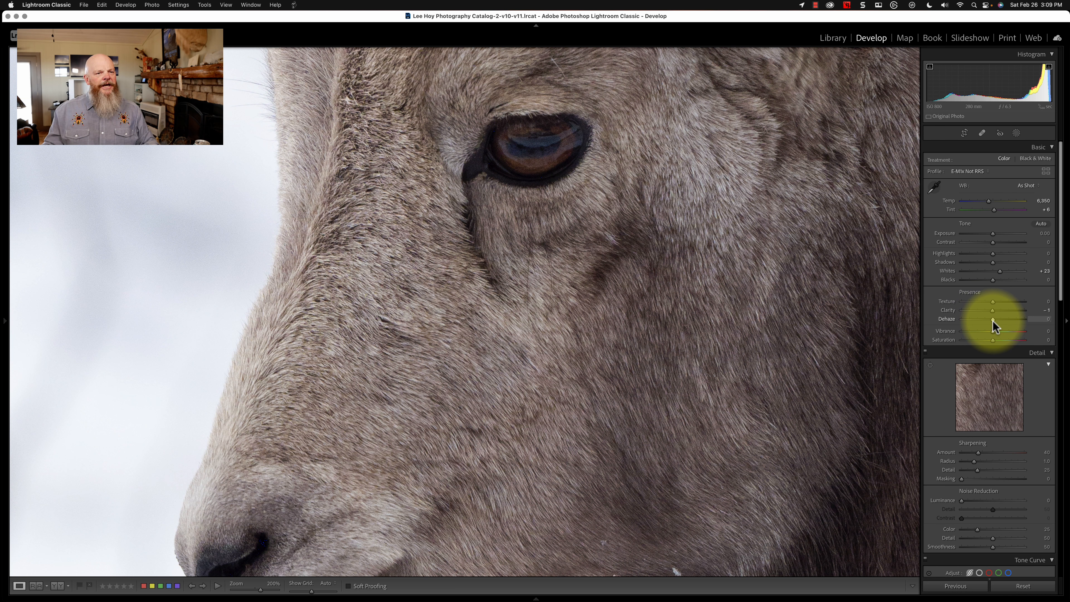
# Try Texture at +37 on the fur close-up, lower it to +1, and return to the full view
pyautogui.moveTo(992, 302); pyautogui.dragTo(1004, 302)
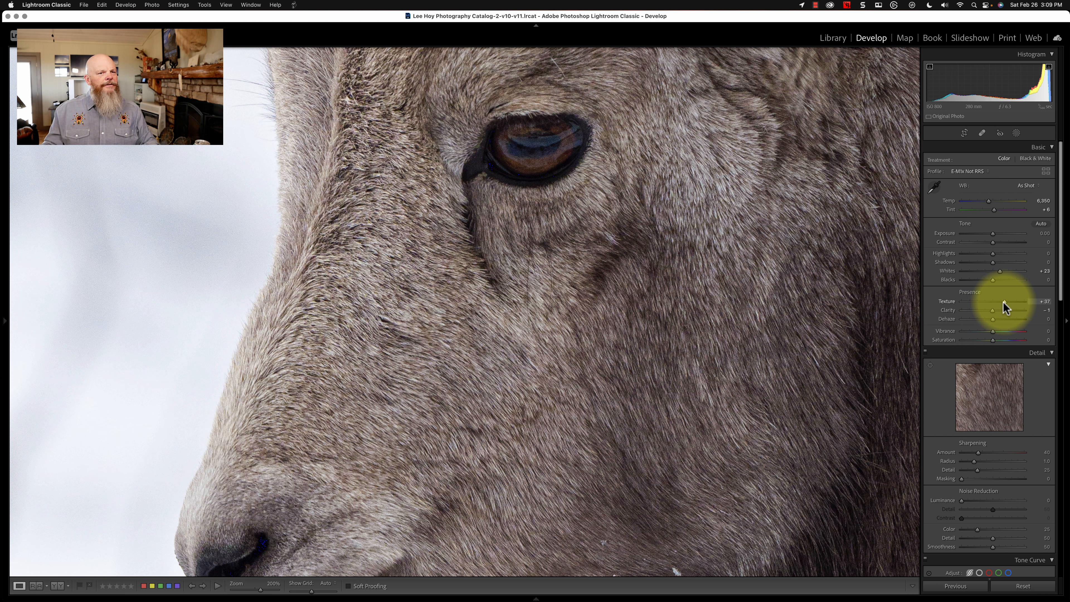
pyautogui.click(581, 275)
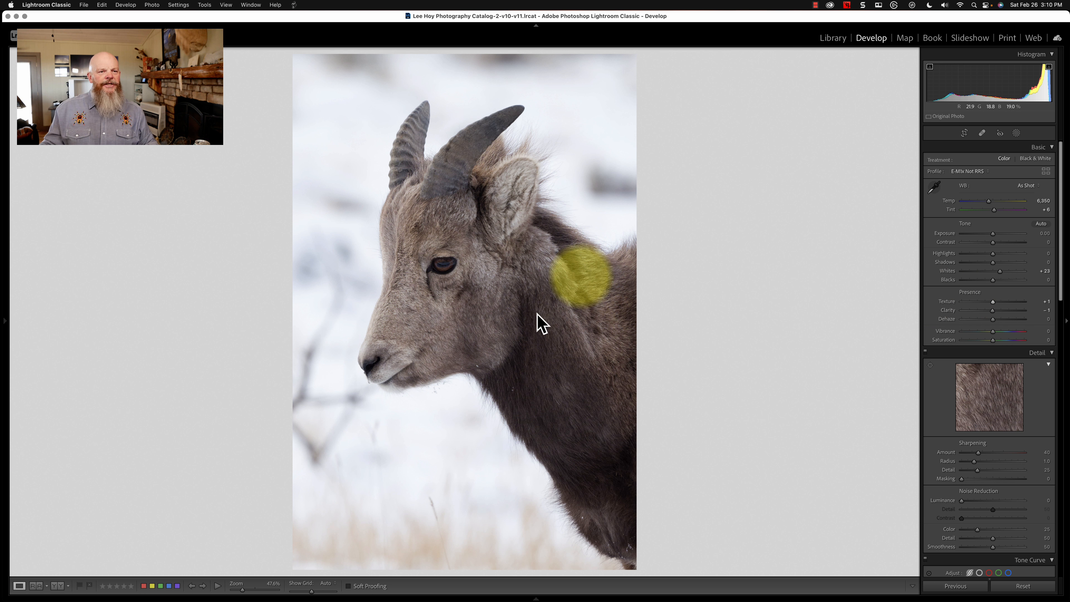
# Reset Texture to 0, try Clarity at +75 in the full view, and reset Clarity to 0
pyautogui.click(471, 314)
pyautogui.moveTo(993, 302); pyautogui.dragTo(1016, 315)
pyautogui.doubleClick(1010, 302)
pyautogui.press('z')
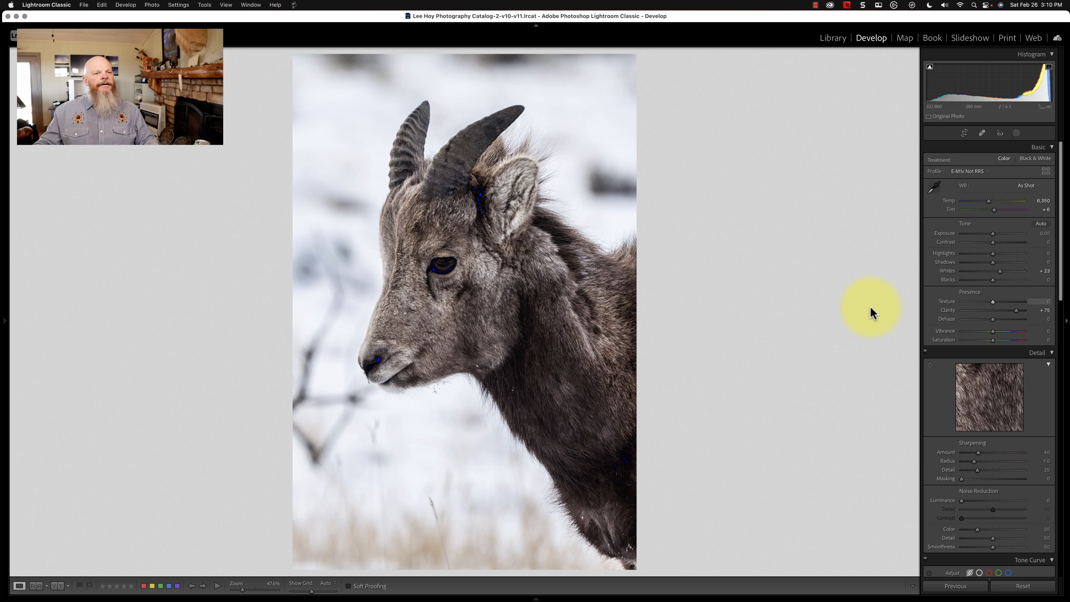
pyautogui.doubleClick(947, 312)
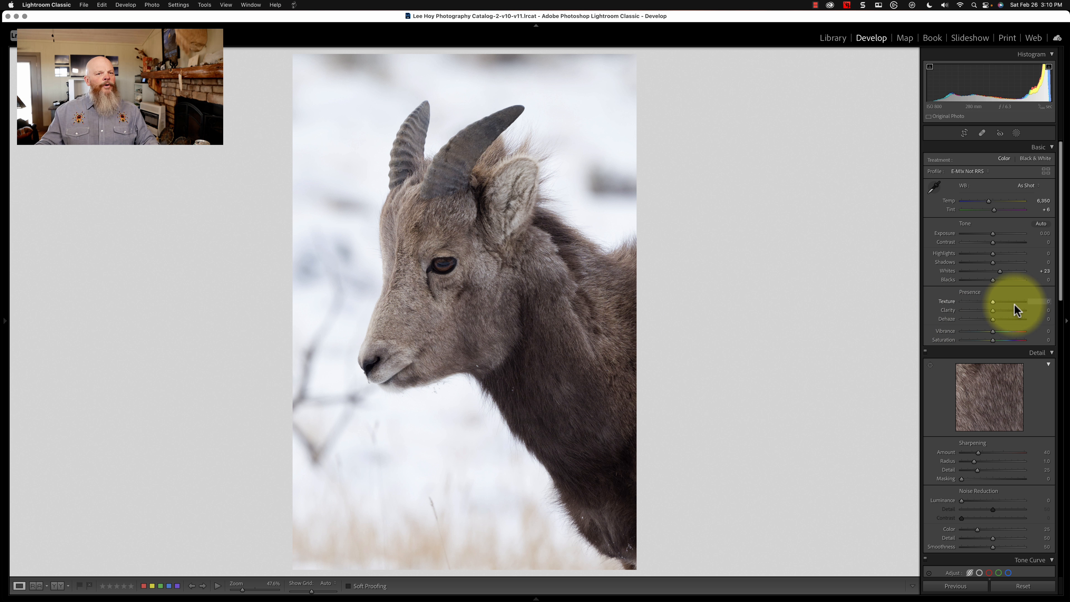
# Set Texture to +75 and check its effect on the fur around the eye at 200%
pyautogui.click(1040, 302)
pyautogui.write('75')
pyautogui.press('Return')
pyautogui.click(422, 288)
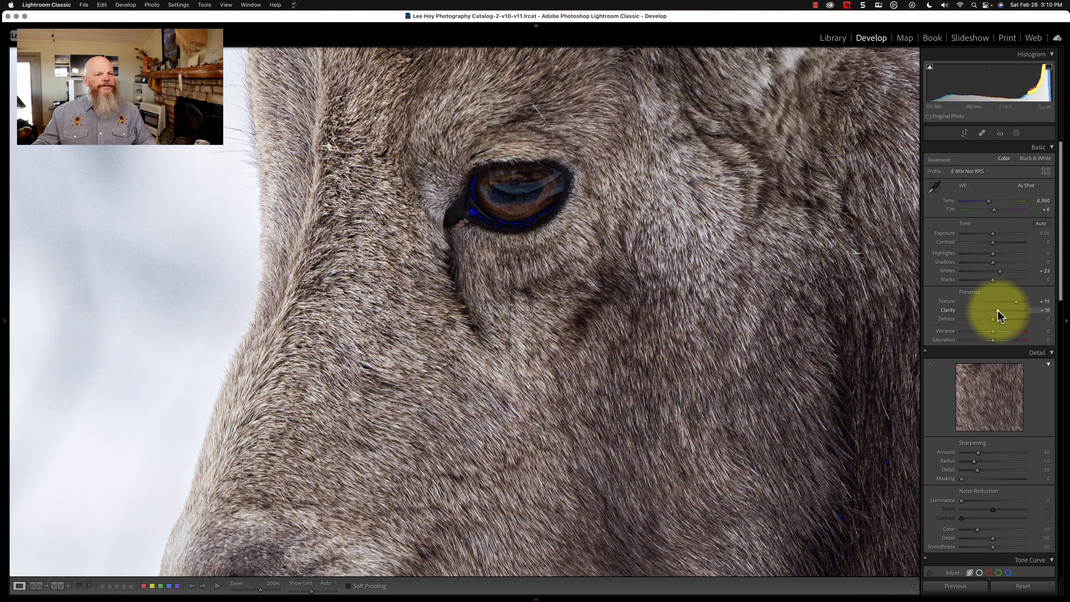
# Set Clarity to +8, compare it in full view with Texture at +58, and reset Texture to 0
pyautogui.moveTo(1016, 302); pyautogui.dragTo(995, 311)
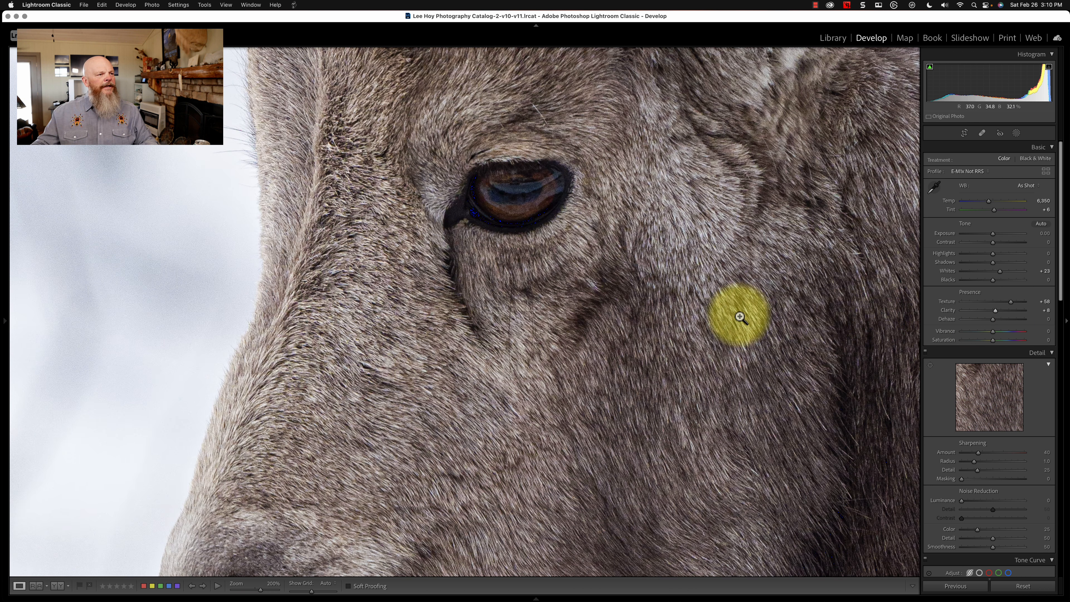
pyautogui.click(741, 315)
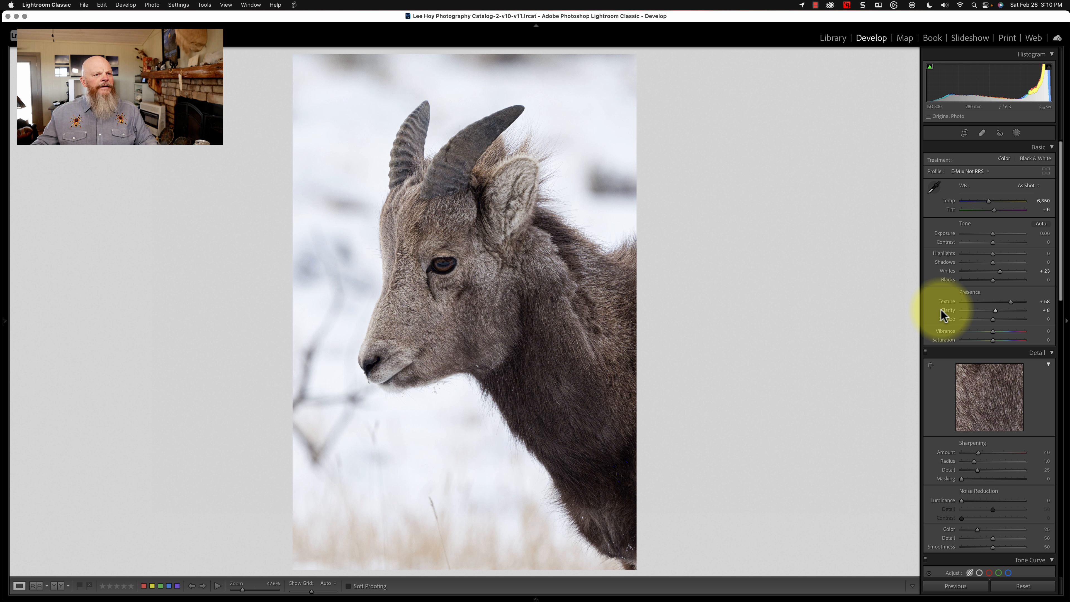
pyautogui.click(925, 351)
pyautogui.click(925, 351)
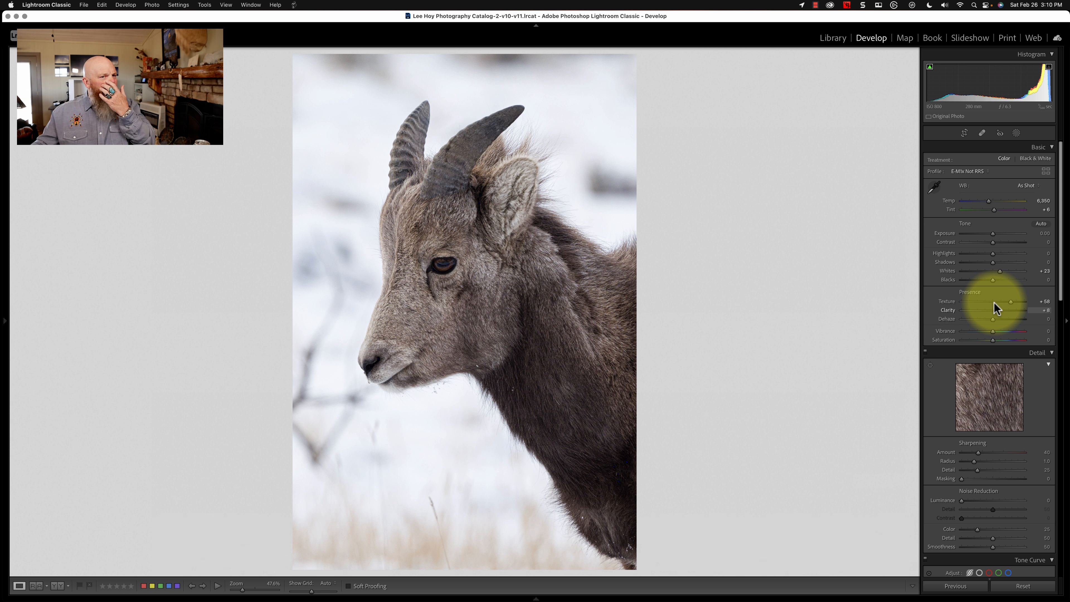
pyautogui.doubleClick(943, 301)
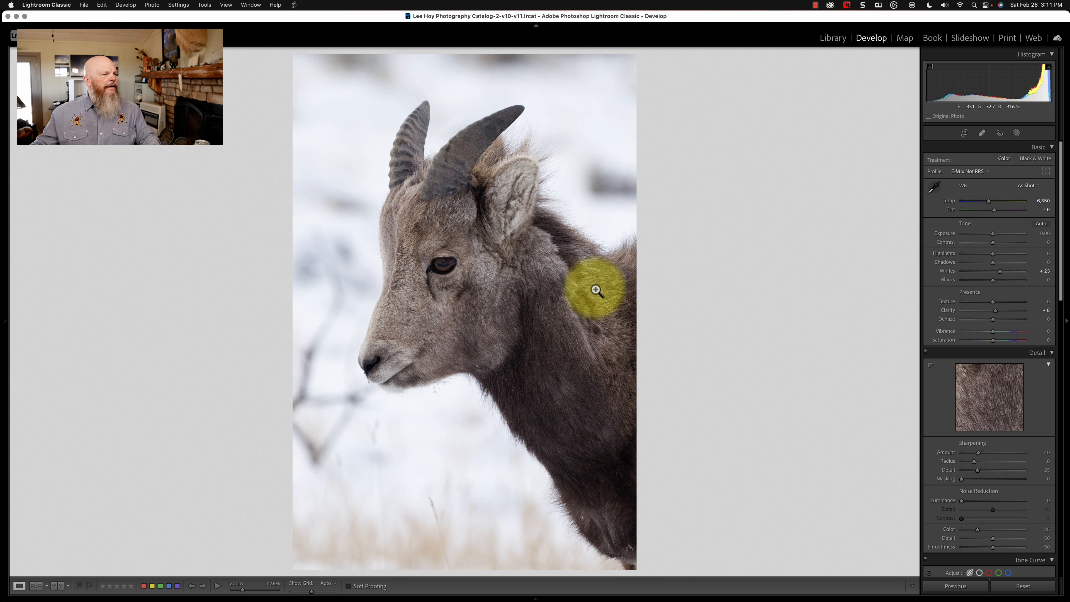
# Try Texture at −60 on the magnified face, check the full view, and reset Texture to 0
pyautogui.click(397, 280)
pyautogui.moveTo(583, 316); pyautogui.dragTo(535, 249)
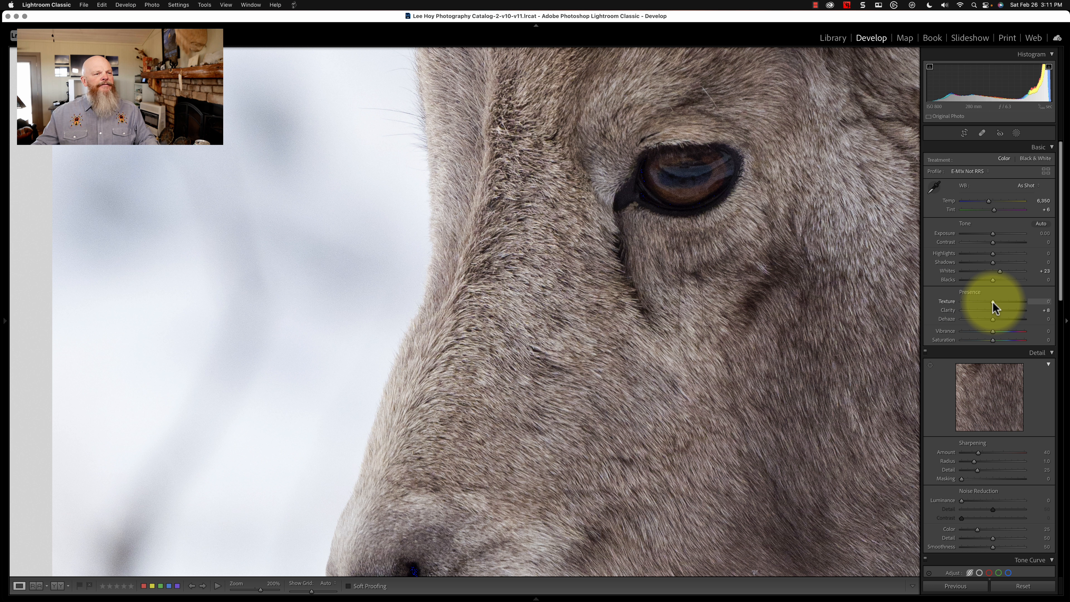
pyautogui.moveTo(994, 303); pyautogui.dragTo(981, 303)
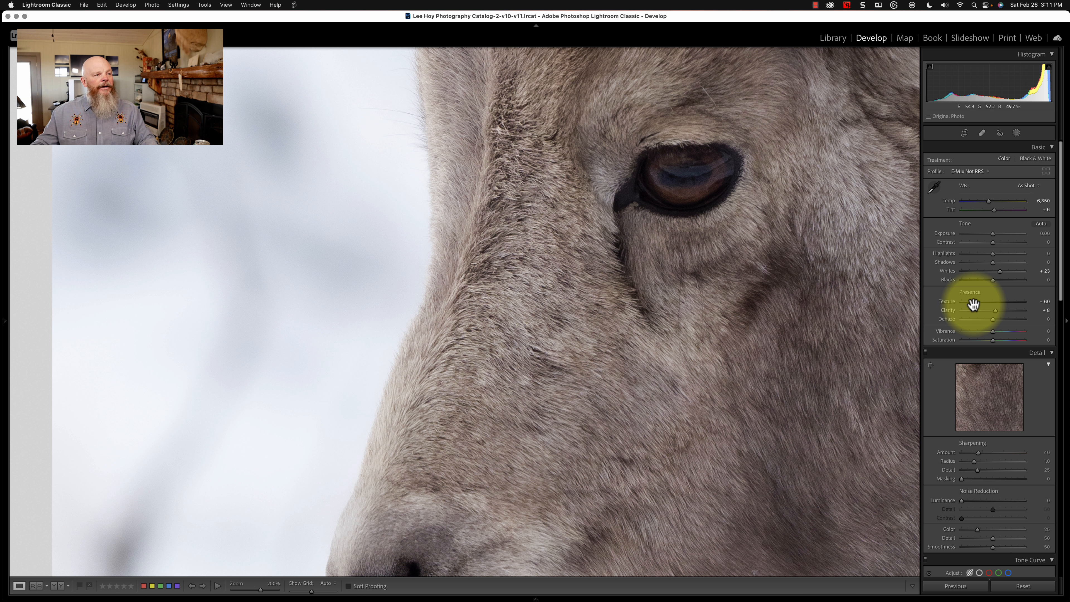
pyautogui.click(518, 287)
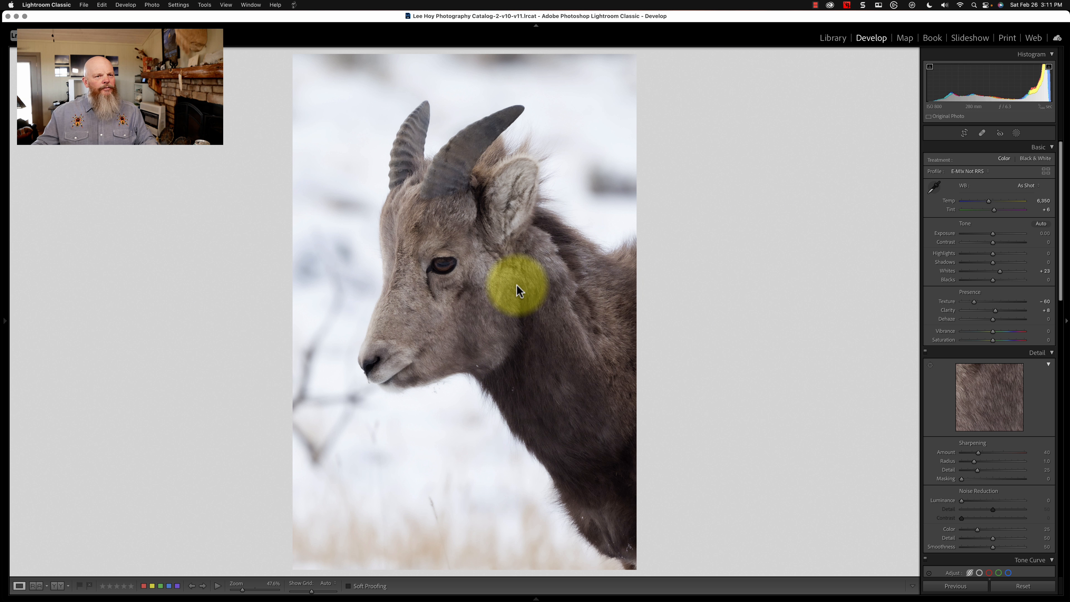
pyautogui.doubleClick(944, 302)
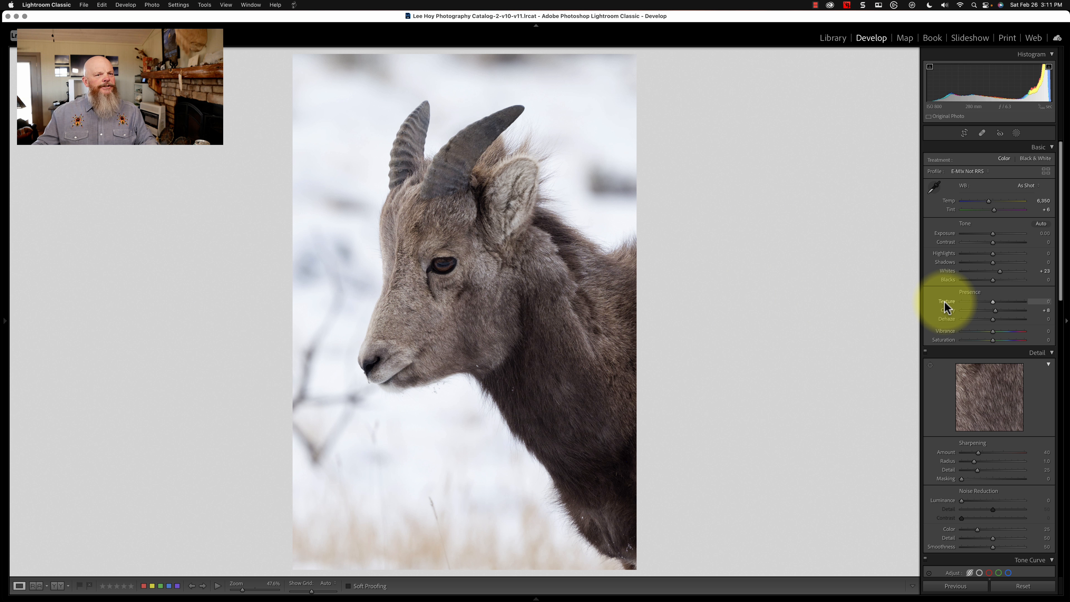
# Try Texture at +8 in the full view, and reset both Texture and Clarity to 0
pyautogui.moveTo(985, 302); pyautogui.dragTo(1009, 304)
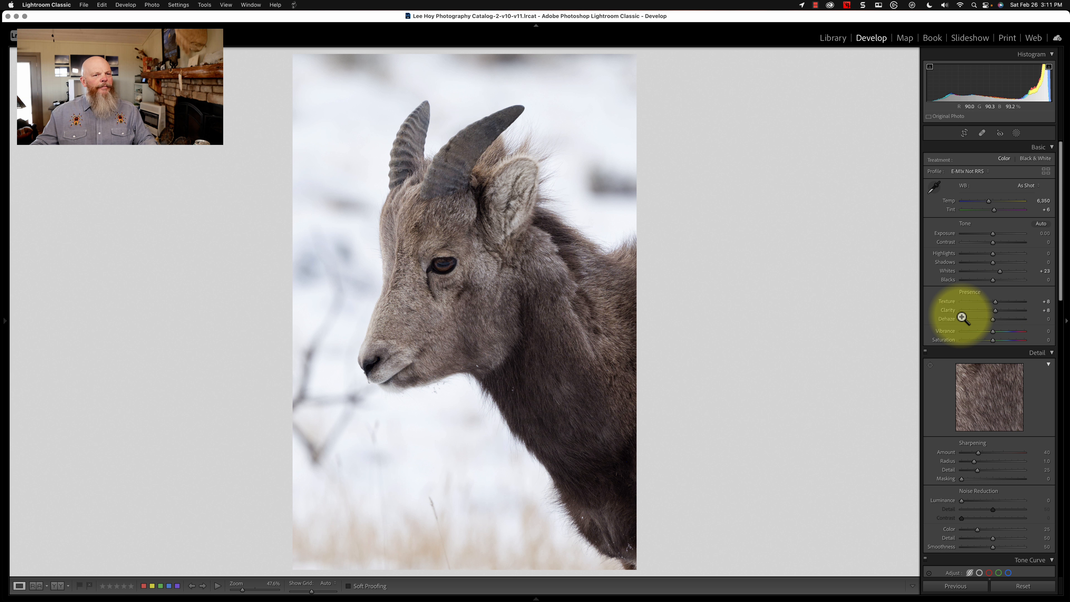
pyautogui.moveTo(995, 311)
pyautogui.mouseDown()
pyautogui.moveTo(1026, 313)
pyautogui.moveTo(993, 313)
pyautogui.mouseUp()
pyautogui.doubleClick(947, 302)
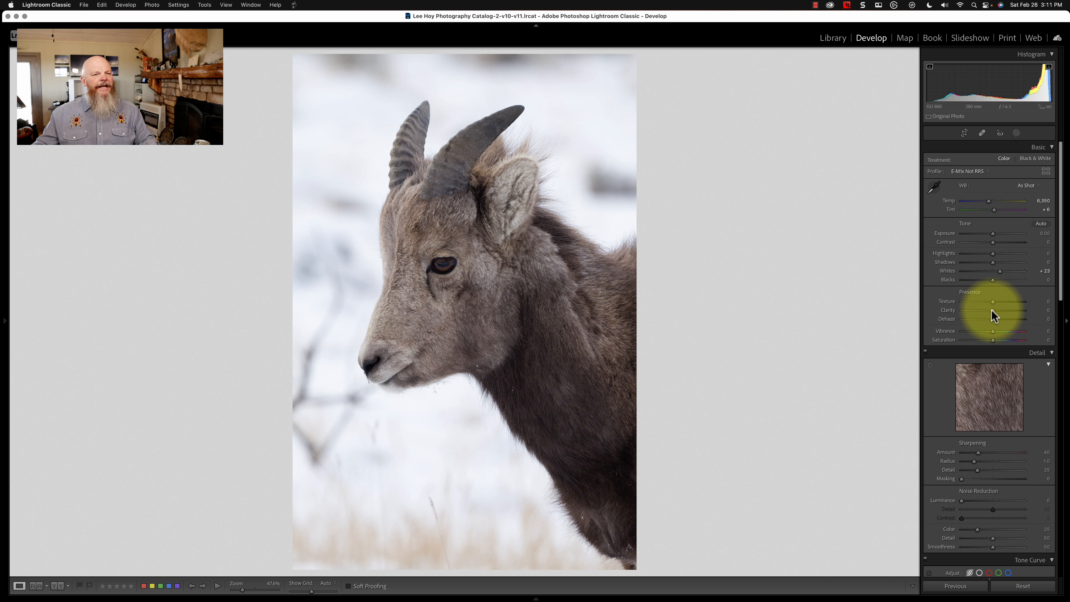
# Set Texture to +40 and Clarity to +19, and check the fur around the eye at 200%
pyautogui.moveTo(992, 310)
pyautogui.mouseDown()
pyautogui.moveTo(1039, 312)
pyautogui.moveTo(958, 312)
pyautogui.moveTo(1005, 306)
pyautogui.mouseUp()
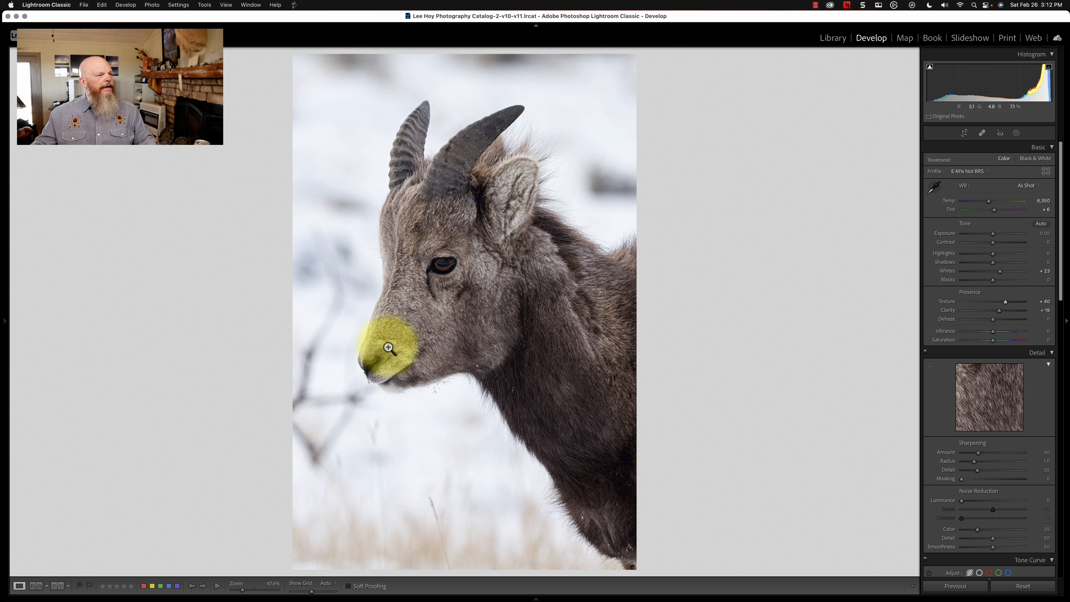
pyautogui.click(443, 271)
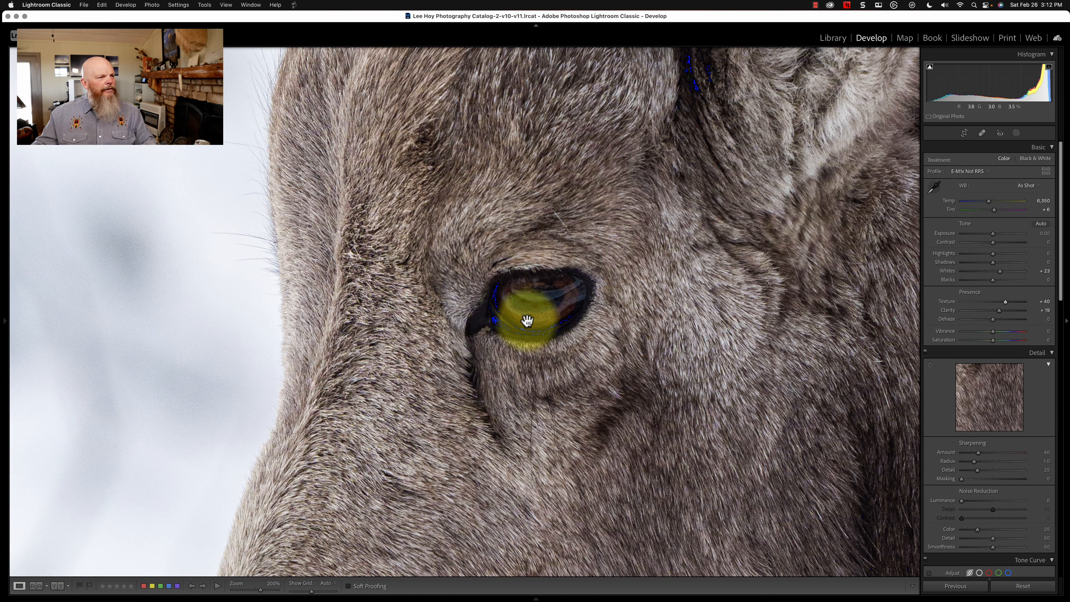
pyautogui.click(506, 307)
pyautogui.click(445, 272)
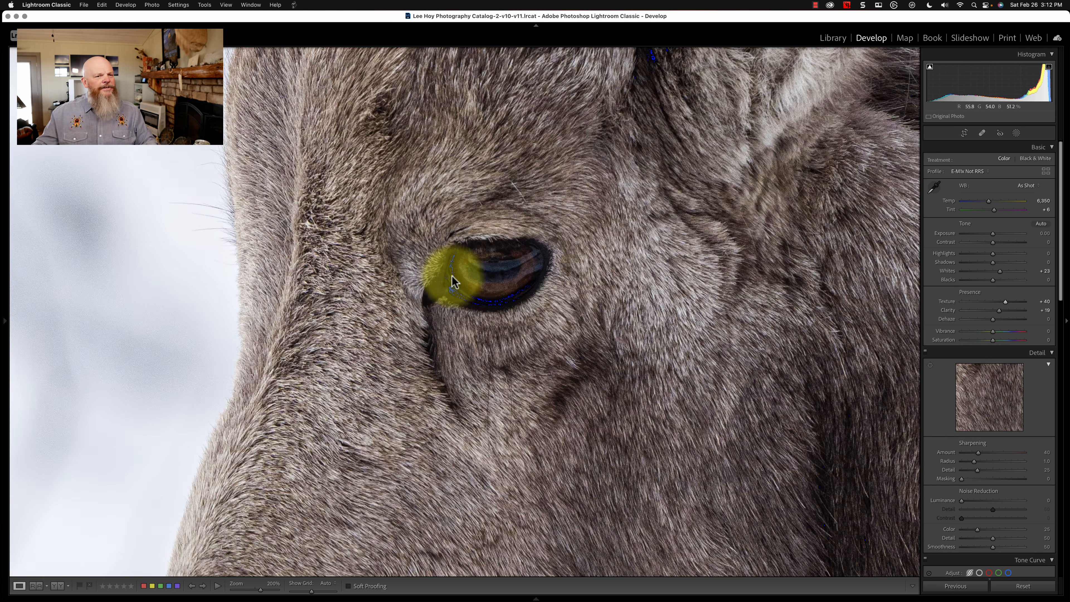
pyautogui.click(762, 307)
# Try Texture at +57 with Clarity at +10, and undo both changes
pyautogui.moveTo(999, 311); pyautogui.dragTo(1011, 302)
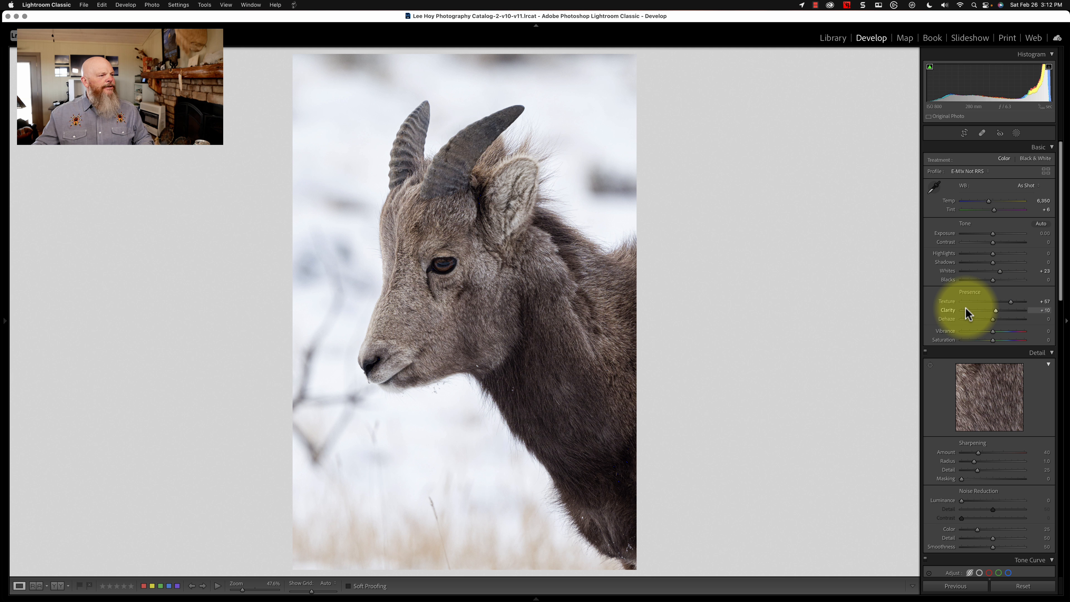
pyautogui.press('super+z')
pyautogui.press('super+z')
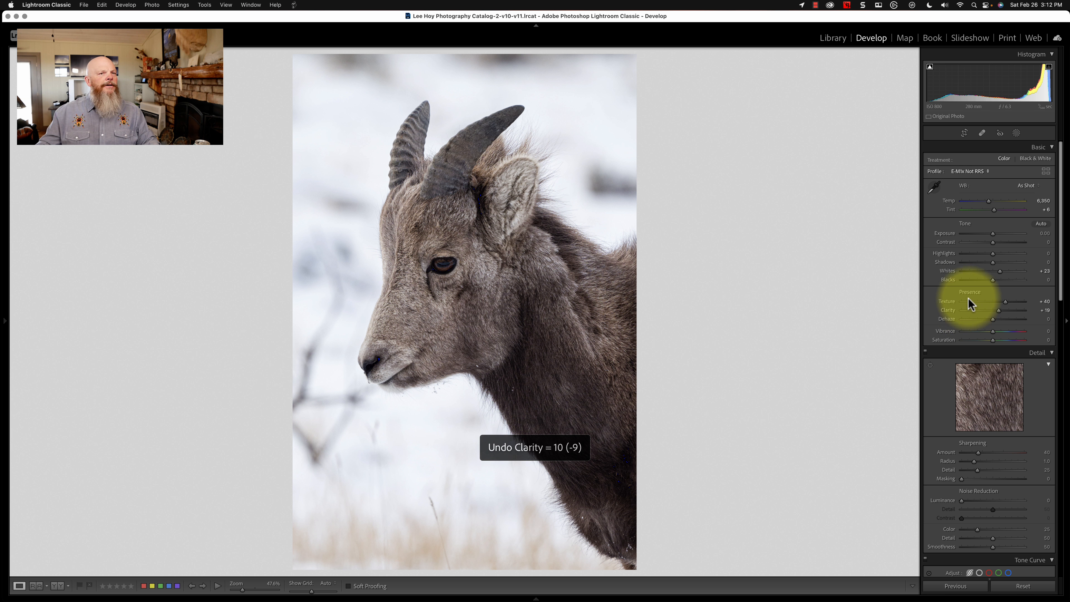
# Open the existing subject mask for editing and set its Texture to 19 and Clarity to 10
pyautogui.click(1016, 133)
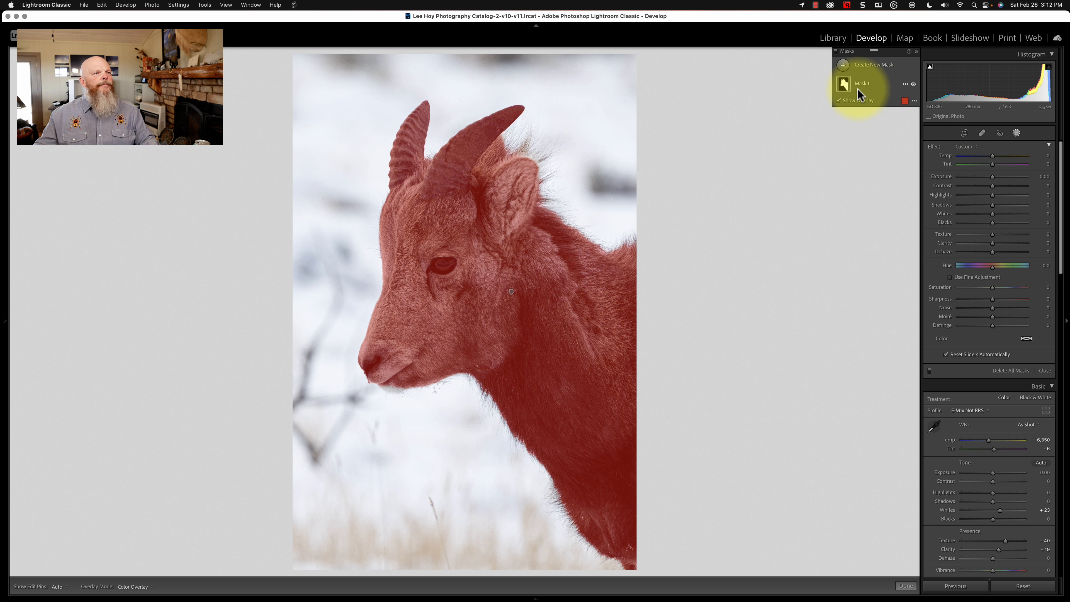
pyautogui.click(845, 85)
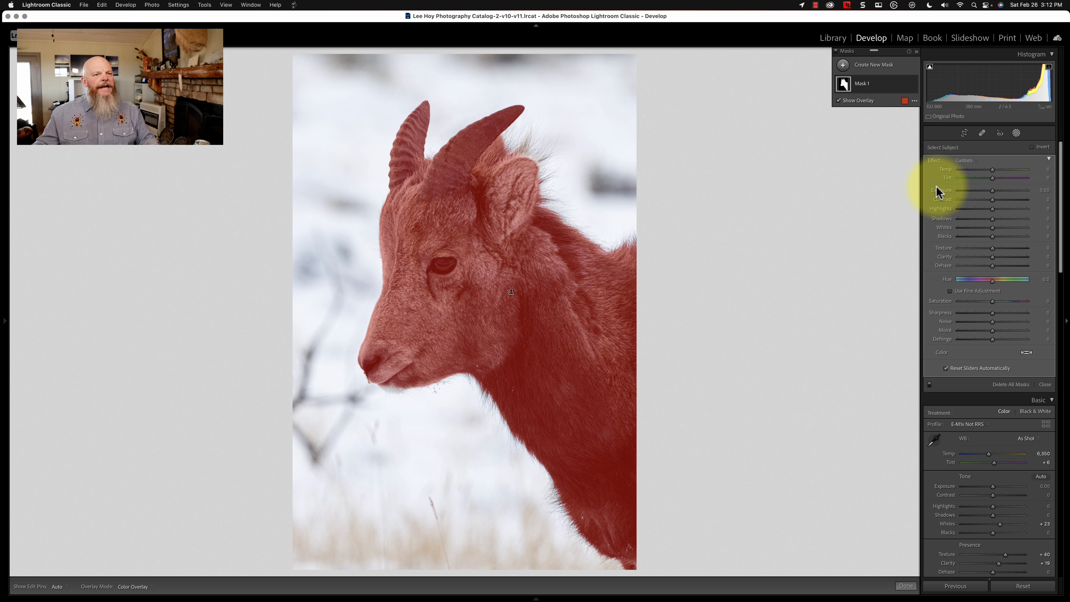
pyautogui.moveTo(992, 249); pyautogui.dragTo(1001, 255)
pyautogui.click(996, 256)
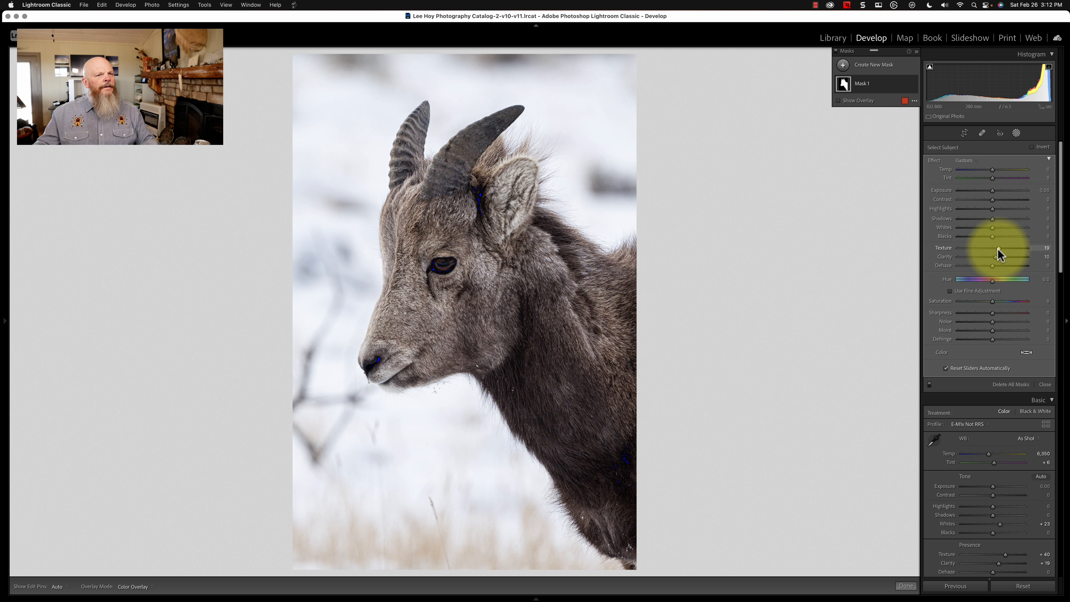
# Set the subject mask's Shadows to 16 and Sharpness to 23, and finish masking
pyautogui.moveTo(993, 219); pyautogui.dragTo(998, 219)
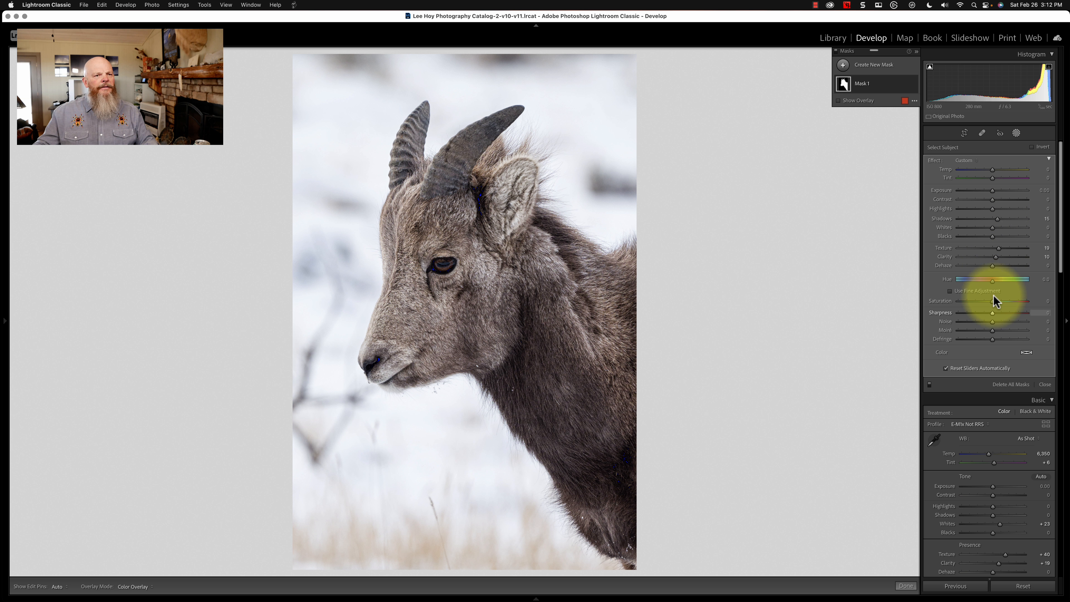
pyautogui.moveTo(998, 312); pyautogui.dragTo(1000, 312)
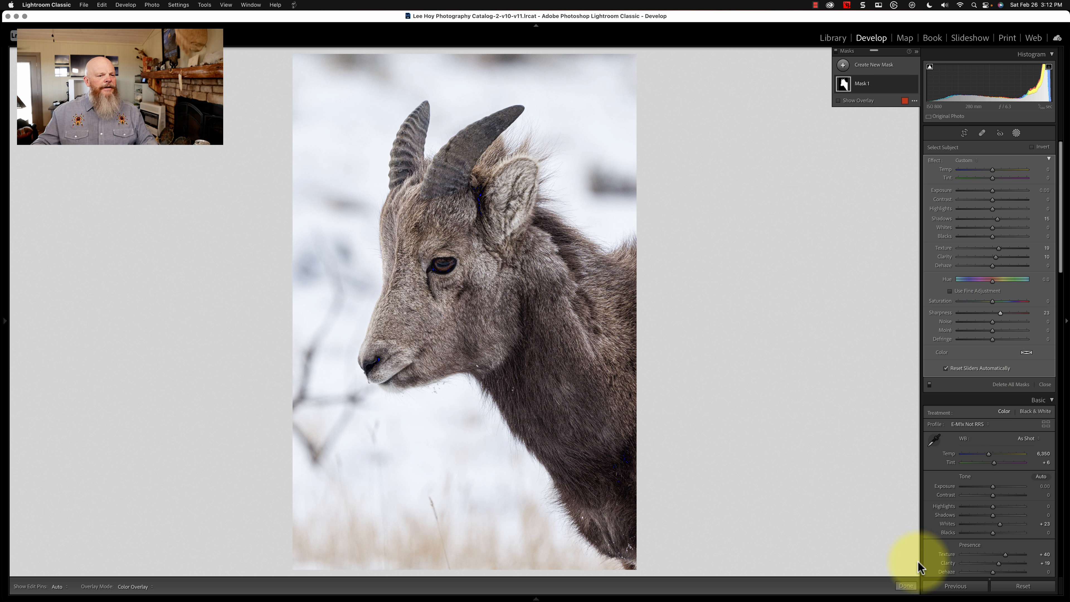
pyautogui.click(906, 586)
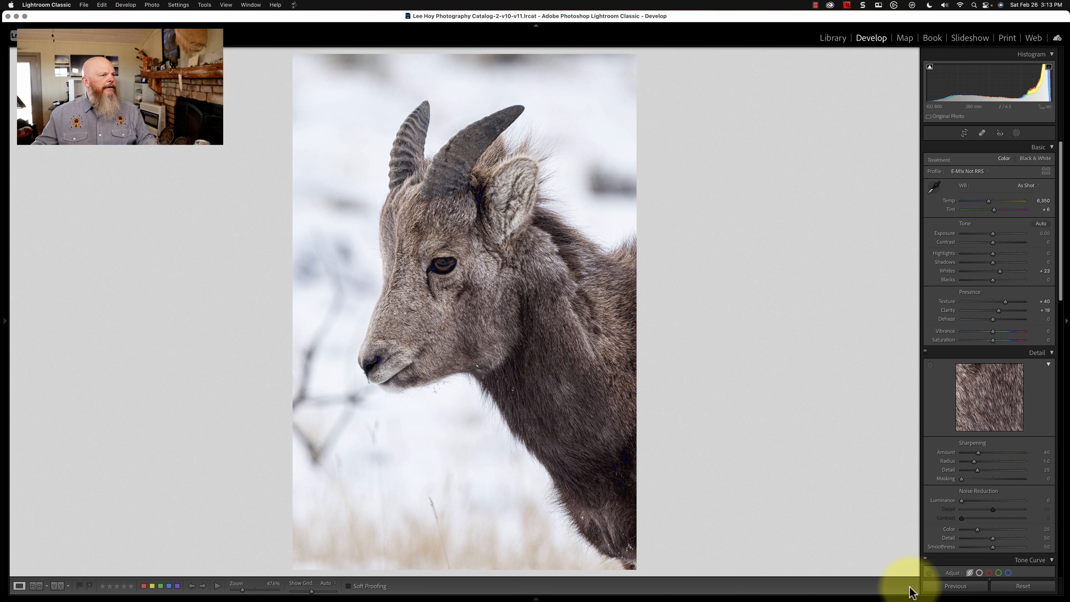
# Create a second Select Subject mask and invert it so it covers the snowy background
pyautogui.click(1016, 133)
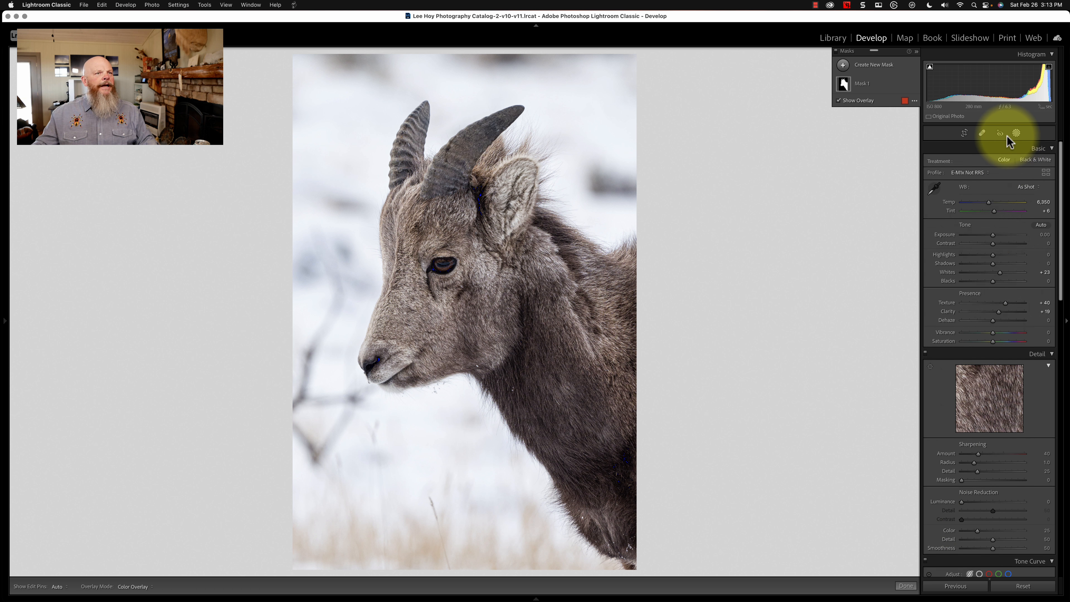
pyautogui.click(843, 66)
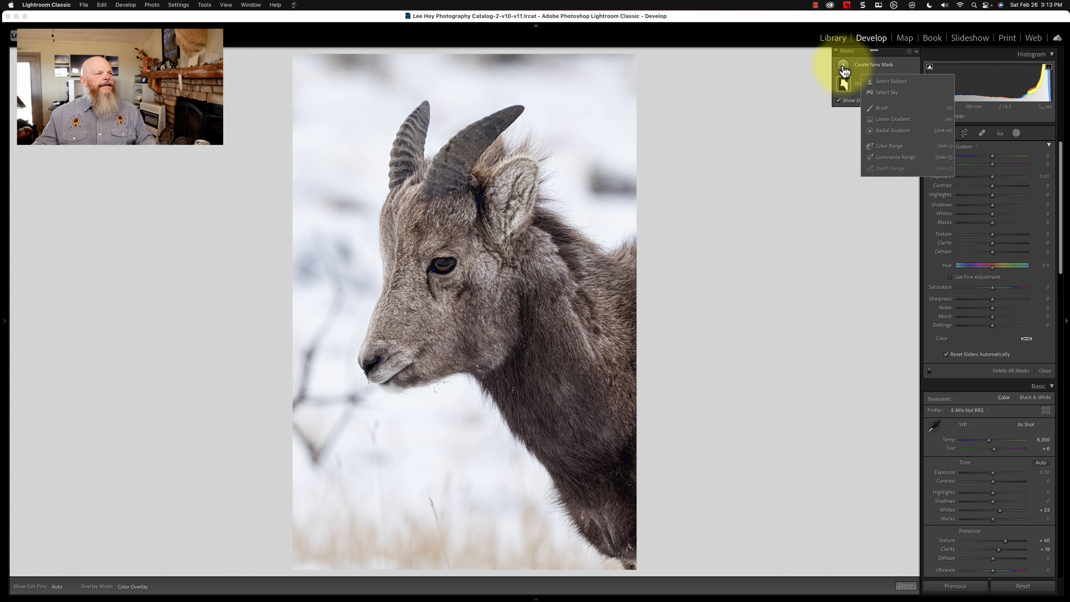
pyautogui.click(882, 81)
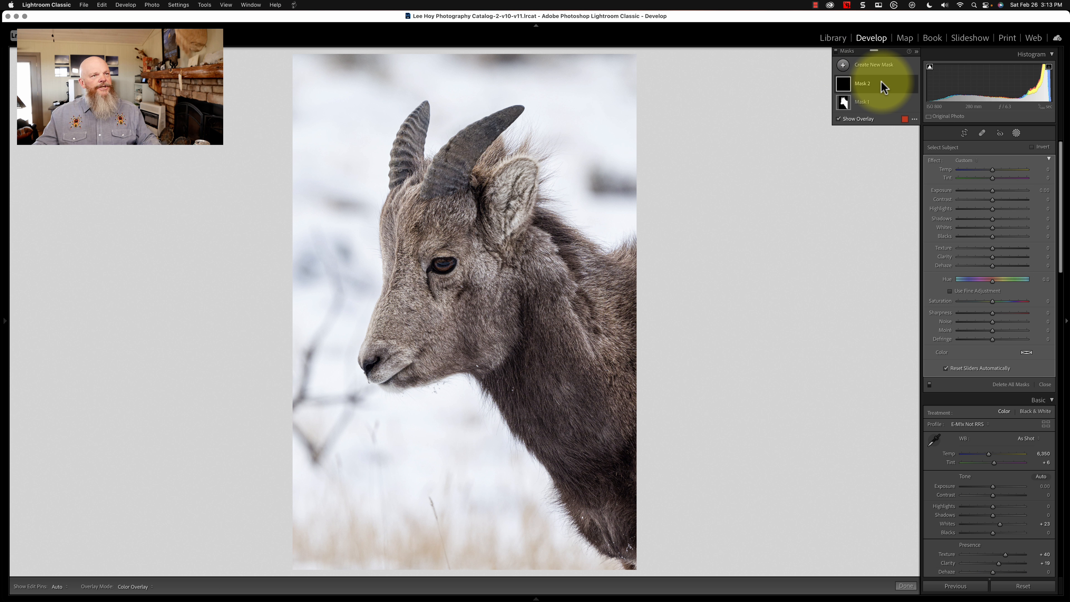
pyautogui.click(1031, 147)
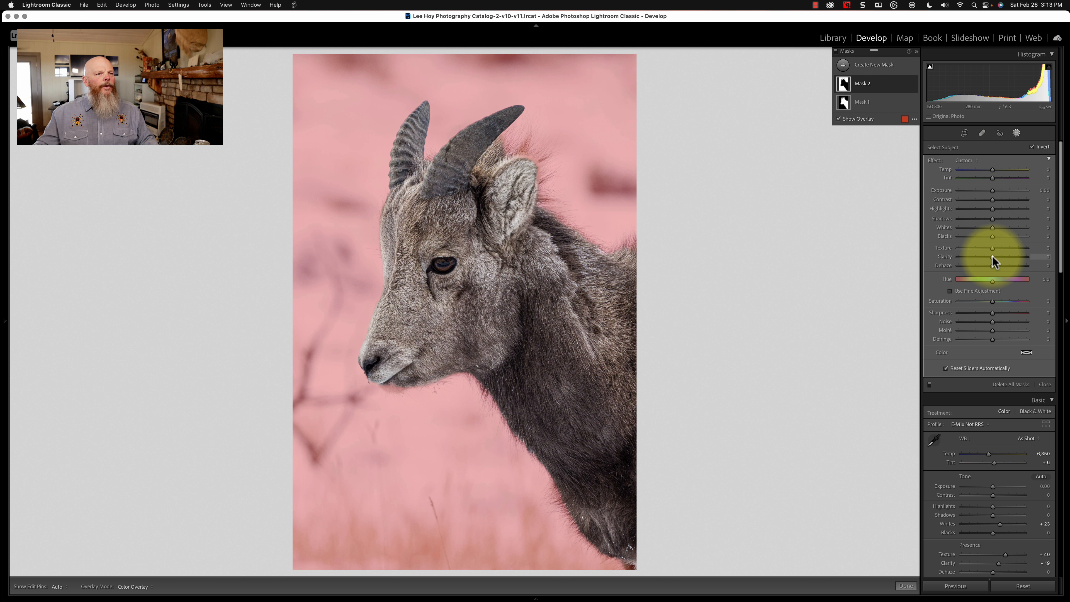
# Hide the mask overlay and set the background mask's Clarity to −26 and Texture to −17
pyautogui.press('o')
pyautogui.moveTo(992, 256); pyautogui.dragTo(986, 256)
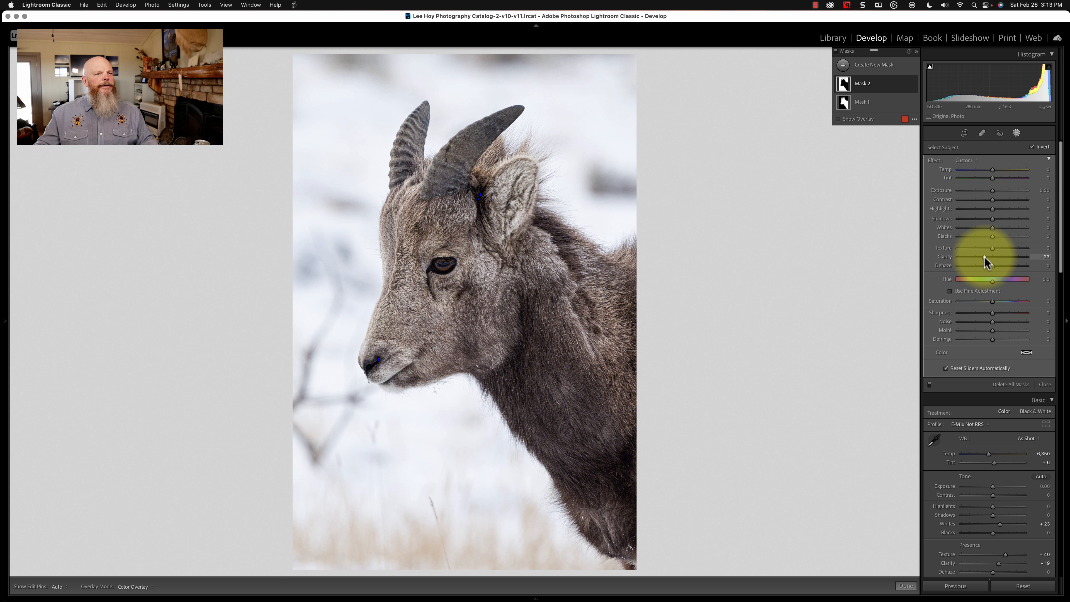
pyautogui.moveTo(984, 257); pyautogui.dragTo(983, 258)
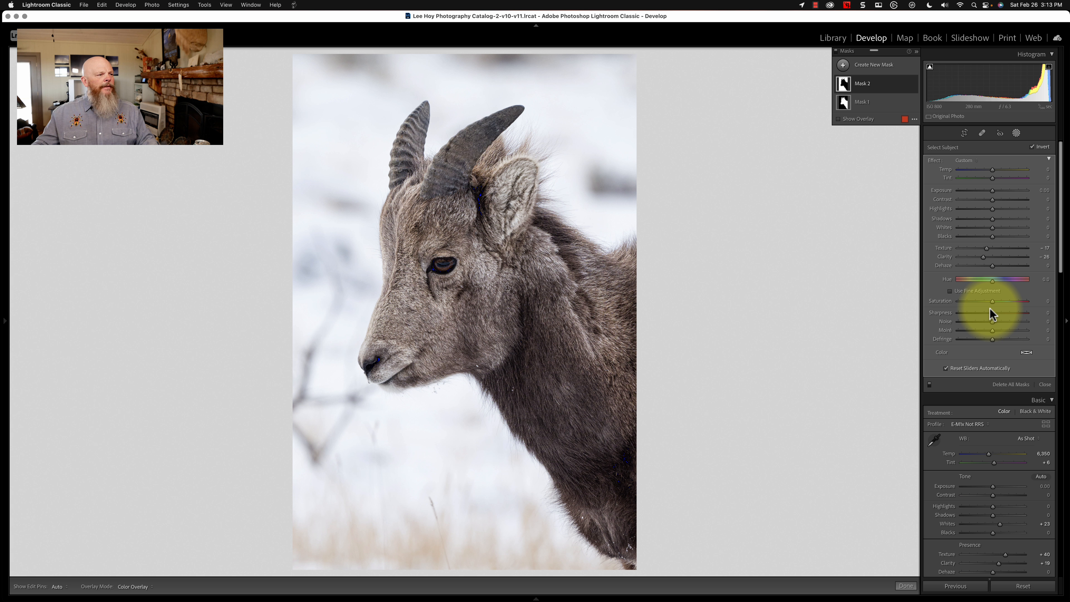
# Set Blacks to 2 on the subject mask and finish masking
pyautogui.click(853, 101)
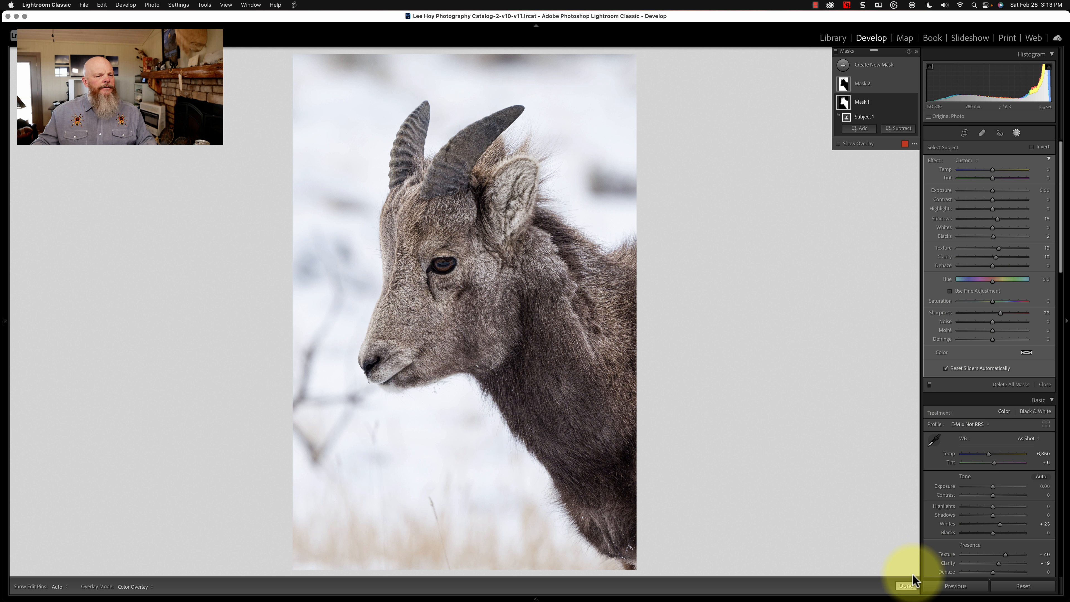
pyautogui.click(906, 586)
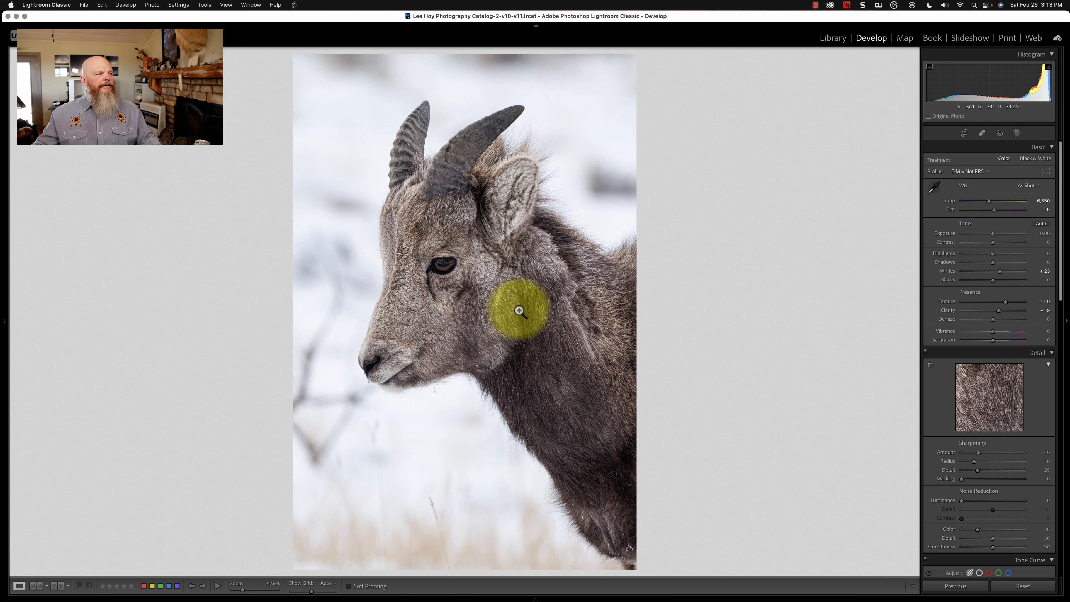
# Magnify the animal's cheek fur, and compare the photo before and after side by side, including a close view of the face
pyautogui.click(497, 309)
pyautogui.click(502, 306)
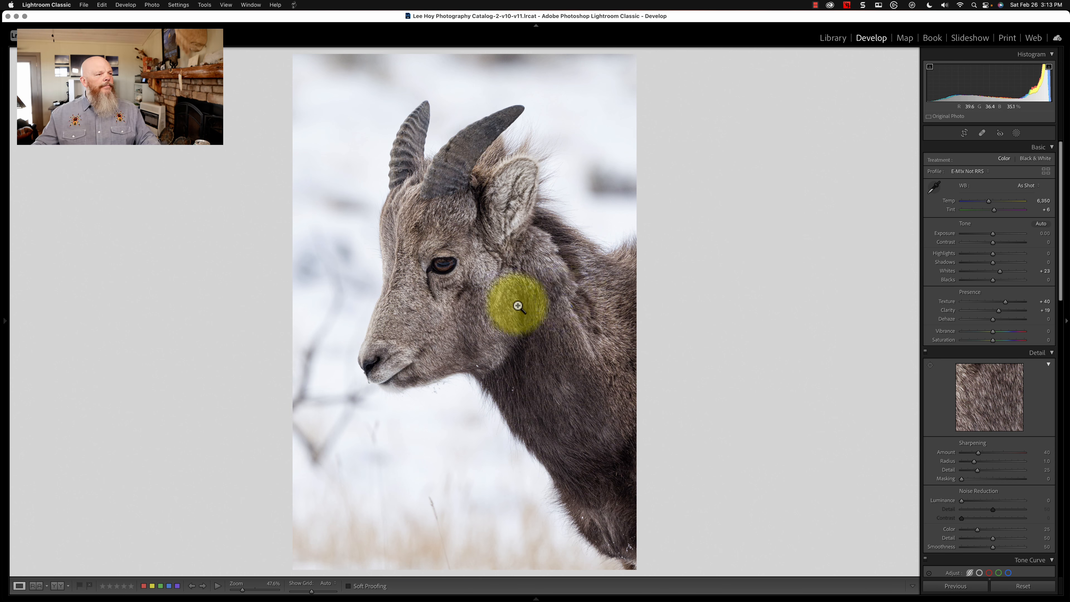
pyautogui.press('y')
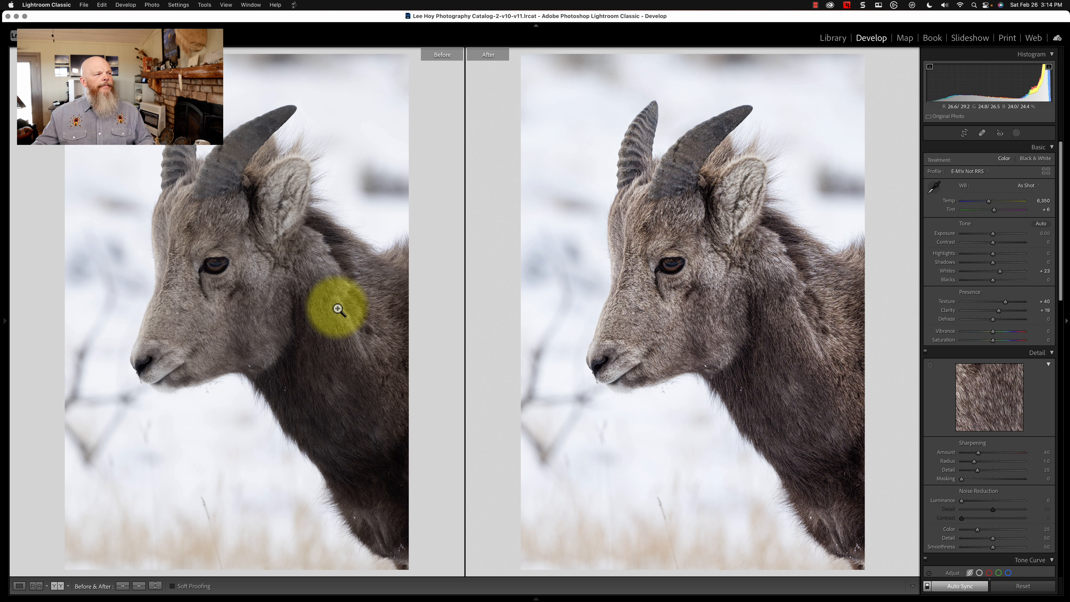
pyautogui.click(246, 299)
pyautogui.moveTo(239, 300); pyautogui.dragTo(301, 313)
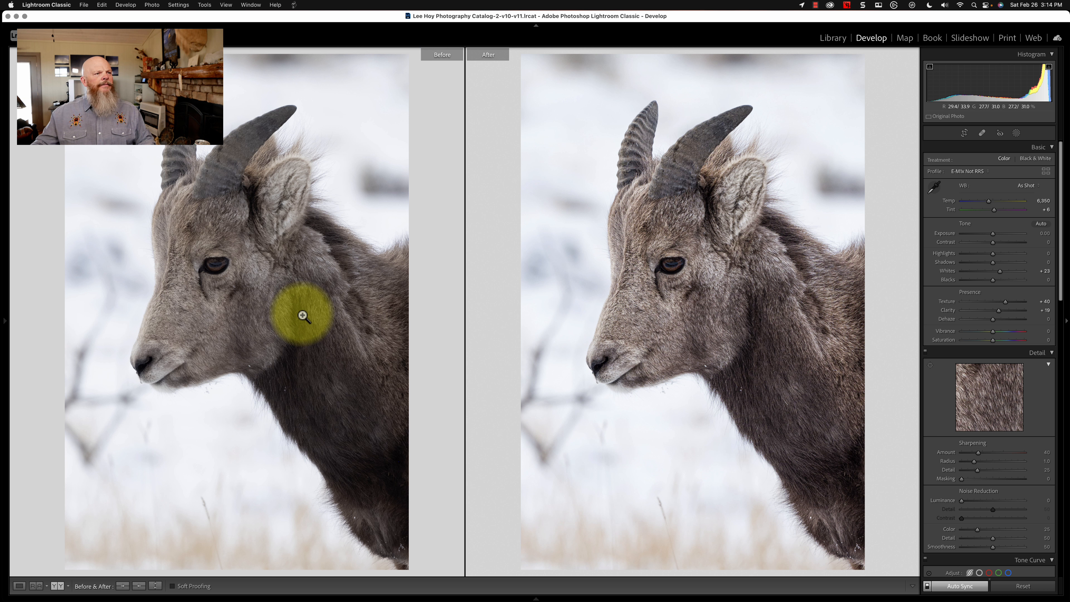